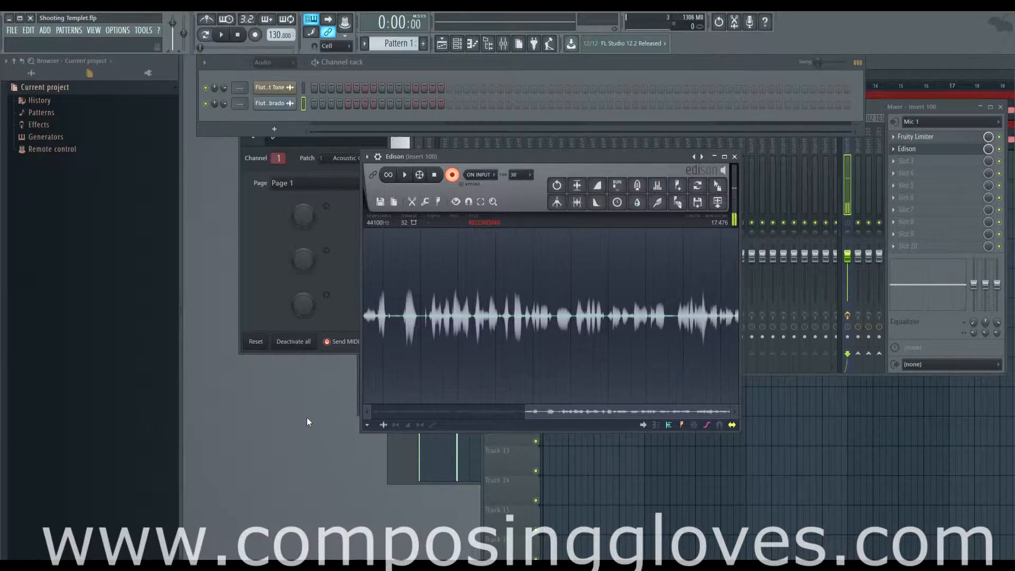
- Examine the Flute Vibrado and Flute Straight Tone recordings along the playlist, with both clips selected
left_click(902, 75)
scroll(670, 108, "down", 5)
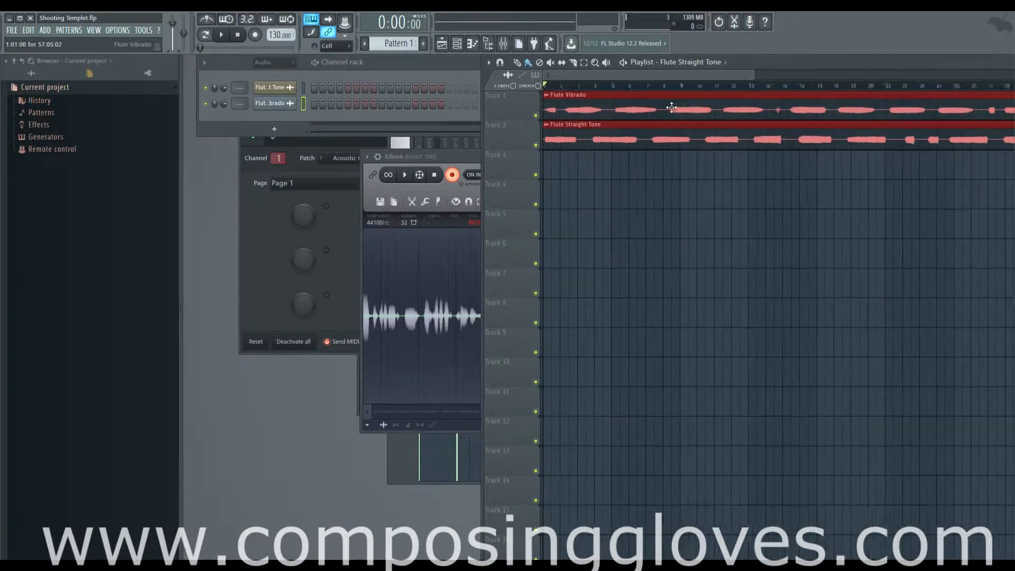
scroll(675, 108, "up", 5)
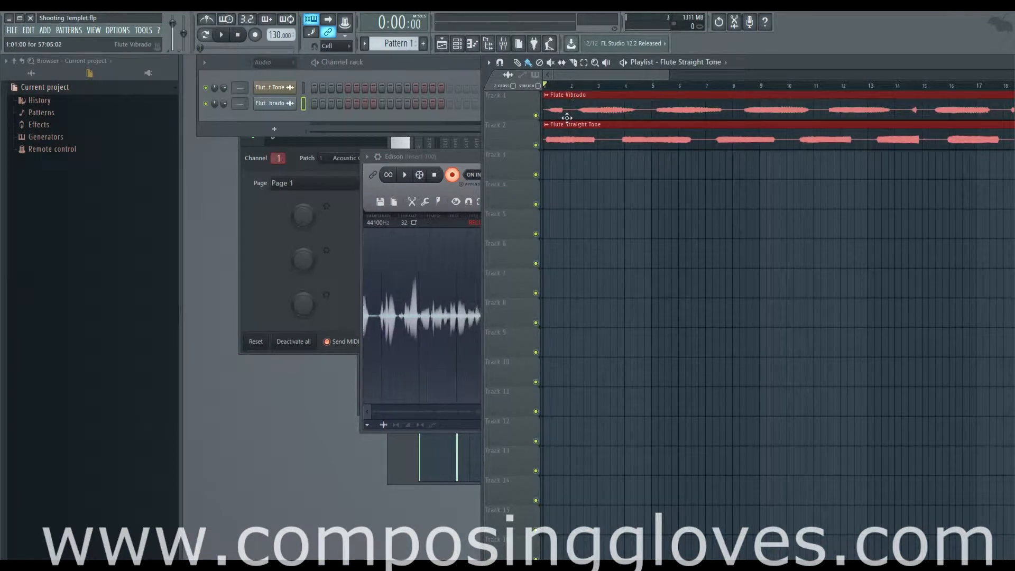
key("ctrl+a")
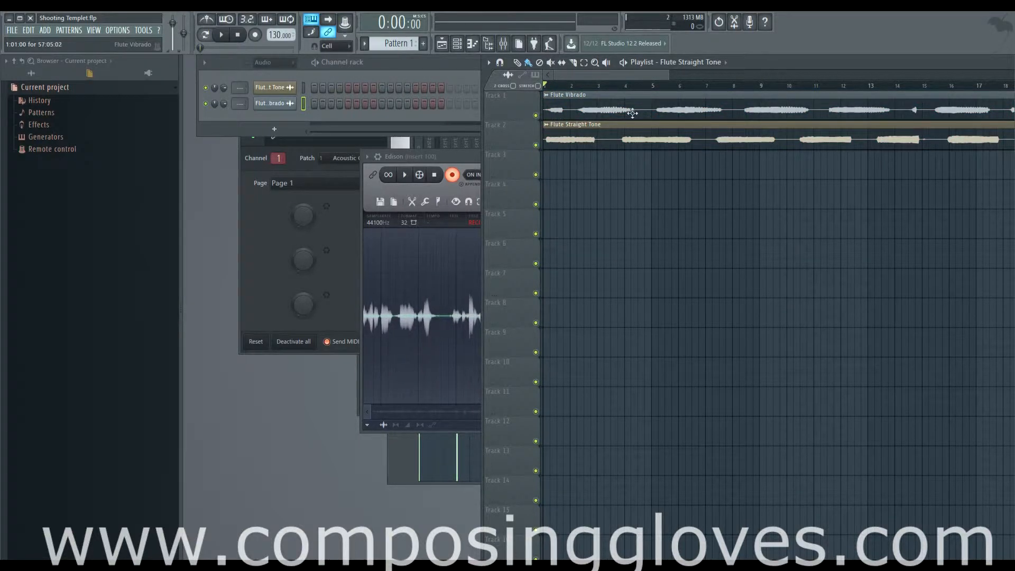
scroll(632, 113, "down", 4)
scroll(597, 115, "up", 5)
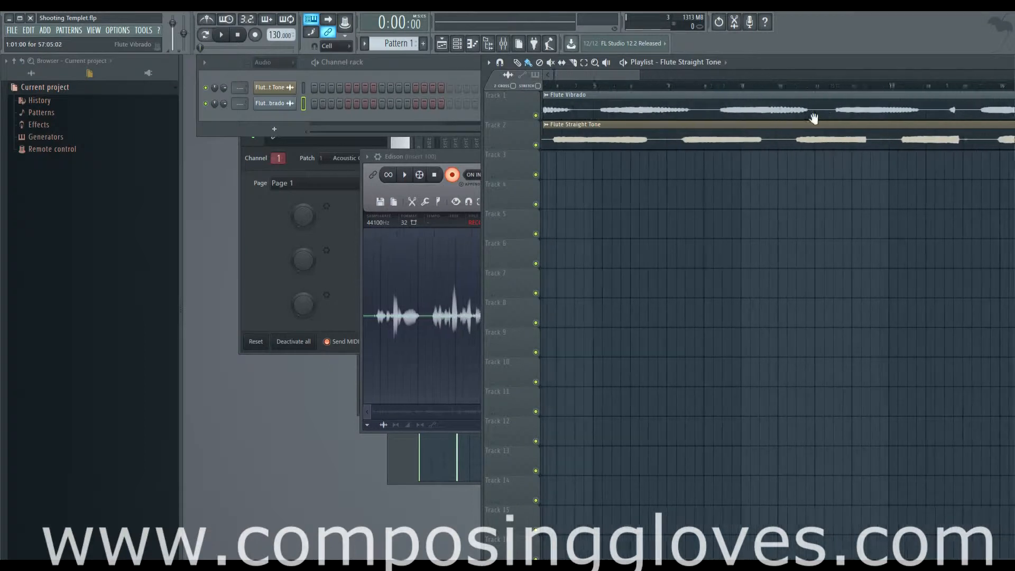
scroll(604, 111, "right", 8)
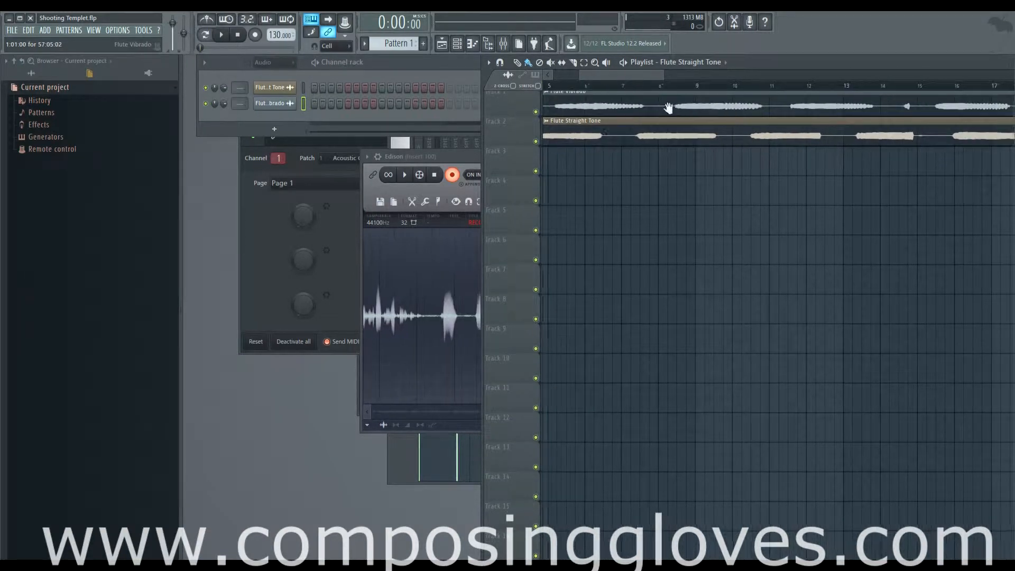
scroll(548, 114, "right", 12)
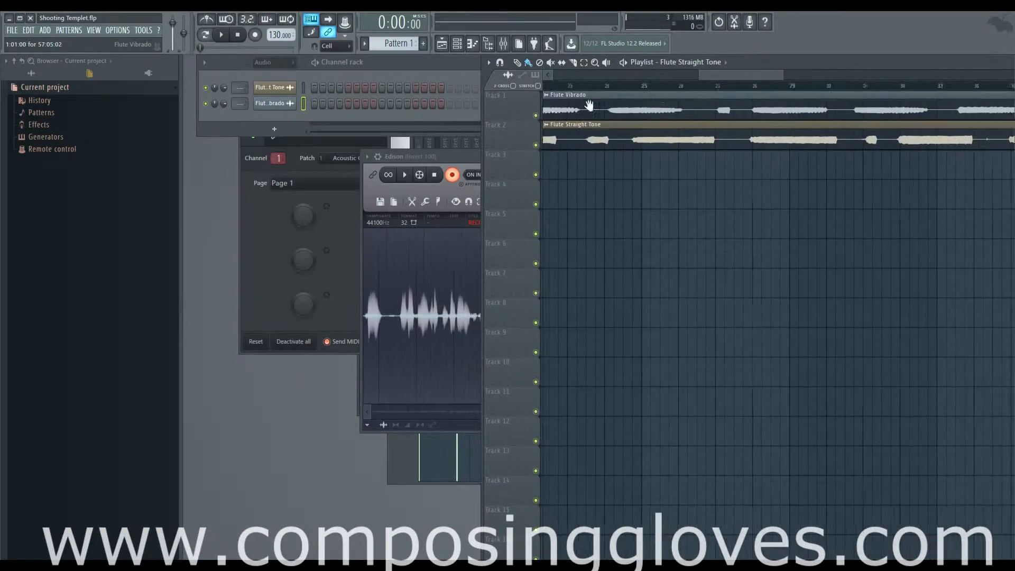
scroll(703, 119, "left", 12)
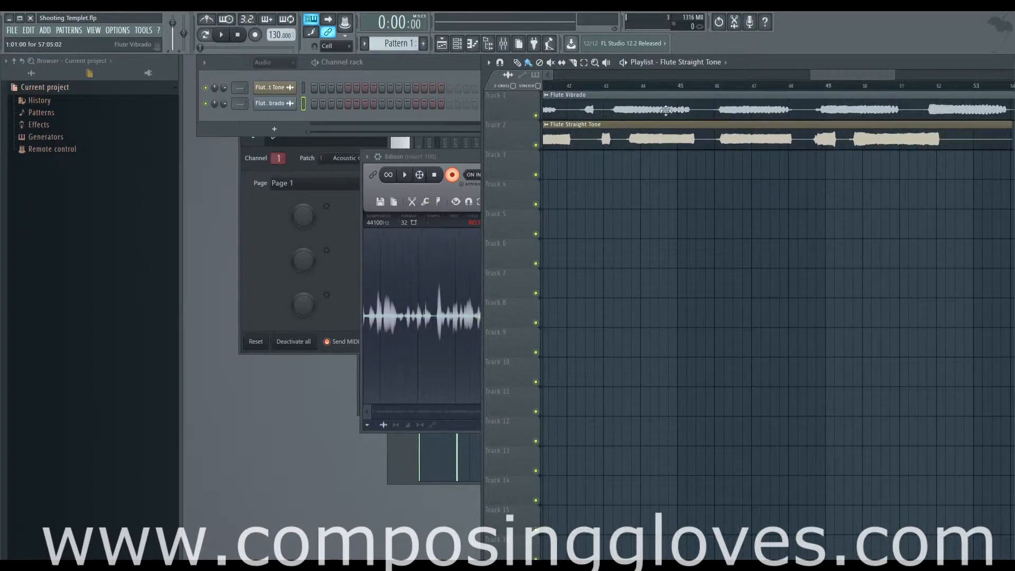
scroll(674, 115, "left", 8)
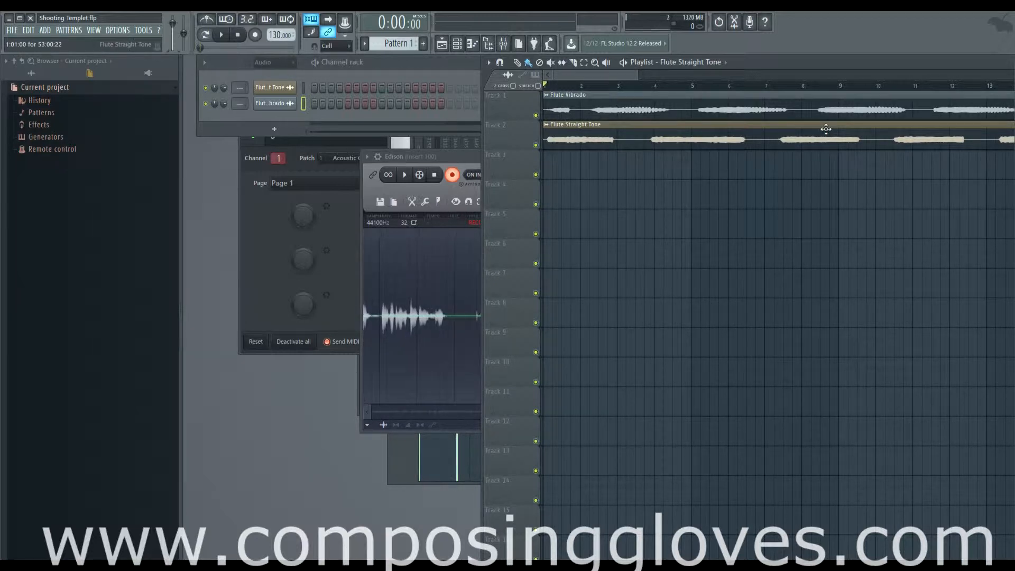
- Mute the Flute Vibrado clip and route the Flute Straight Tone clip to its own mixer track 5
left_click(620, 103)
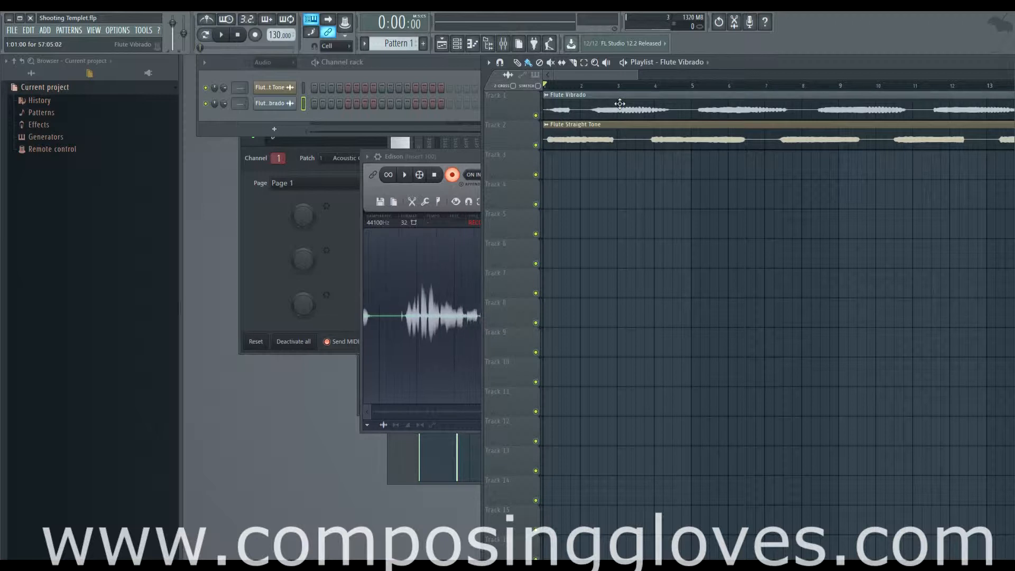
right_click(600, 112, "alt")
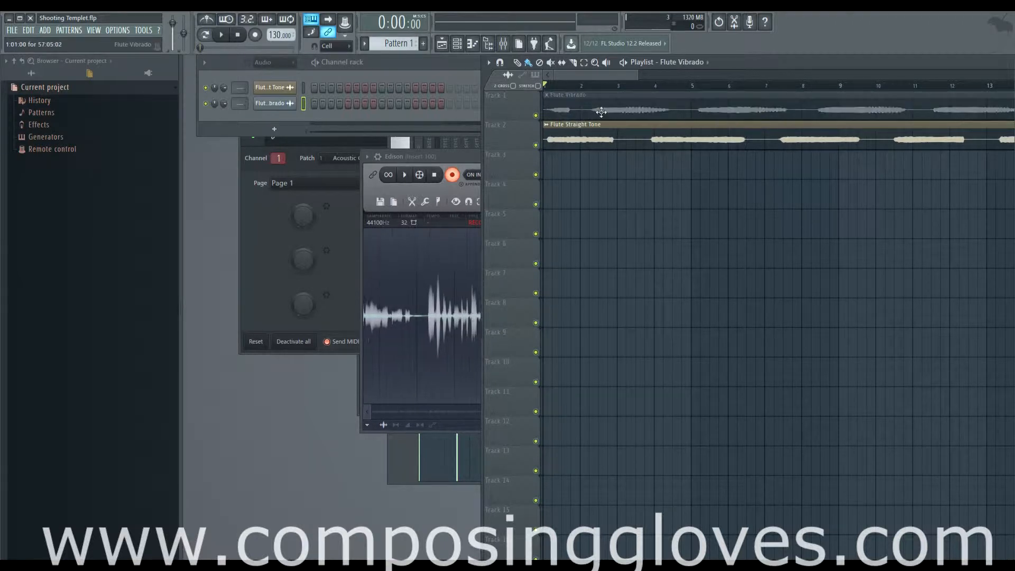
left_click(581, 138)
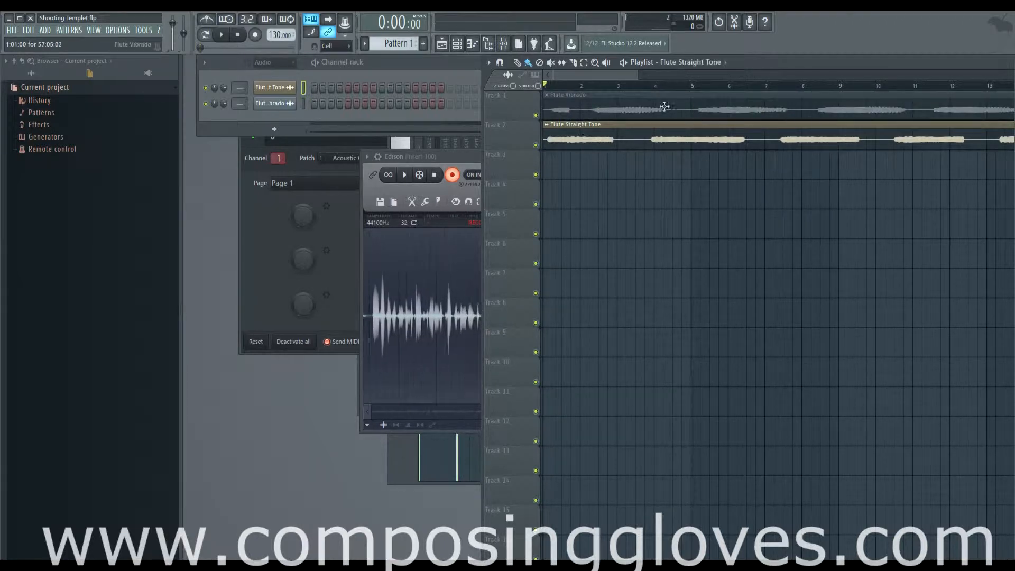
double_click(606, 140)
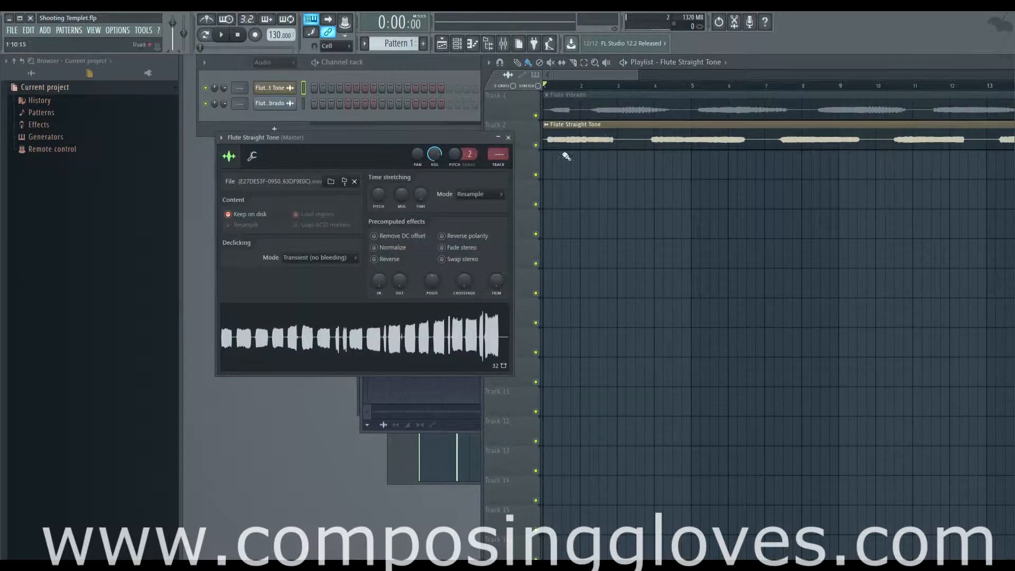
double_click(499, 154)
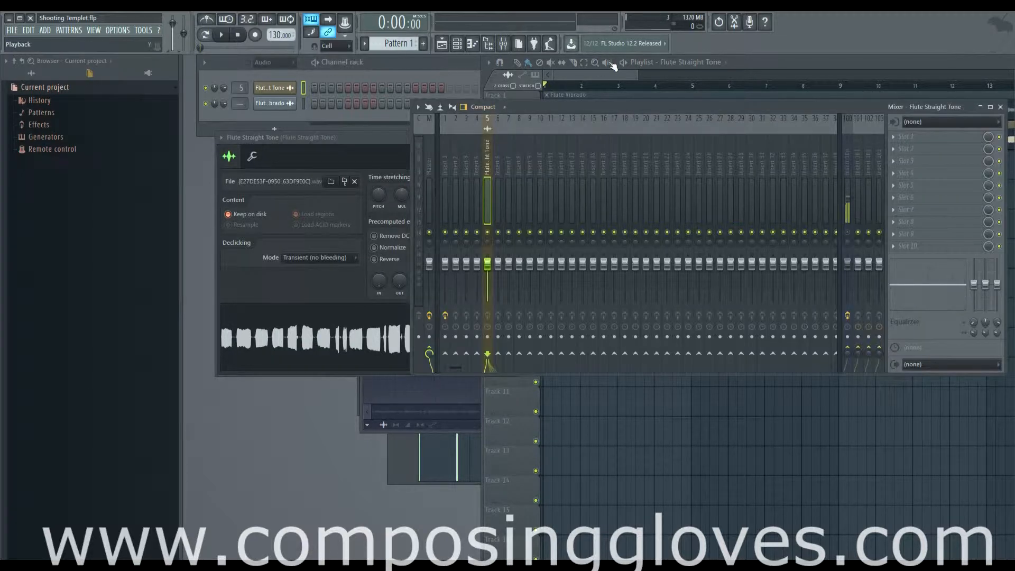
- Load Newtone into the first effect slot of the Flute Straight Tone mixer track and reposition its window
left_click(589, 74)
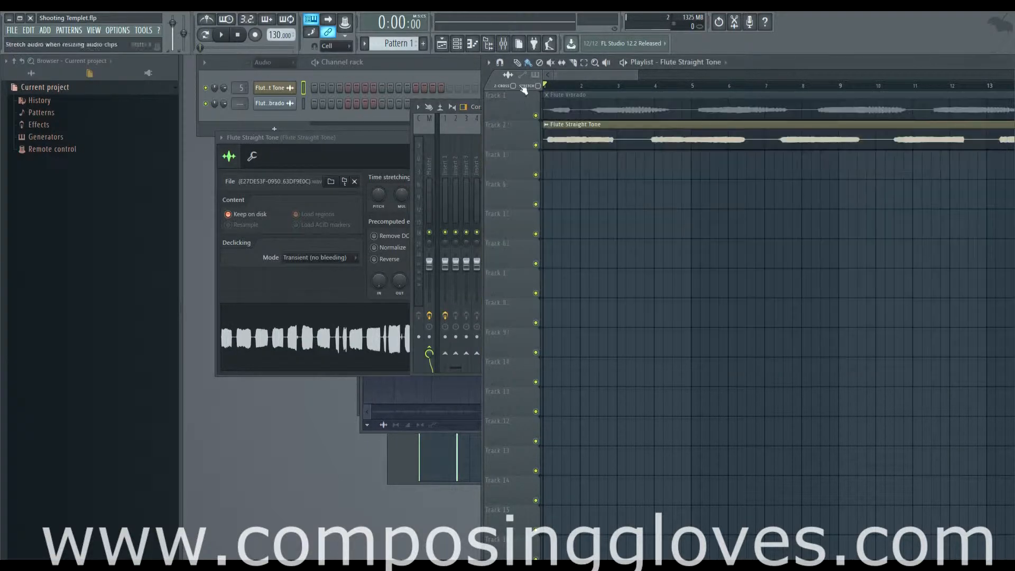
left_click(413, 123)
left_click(904, 145)
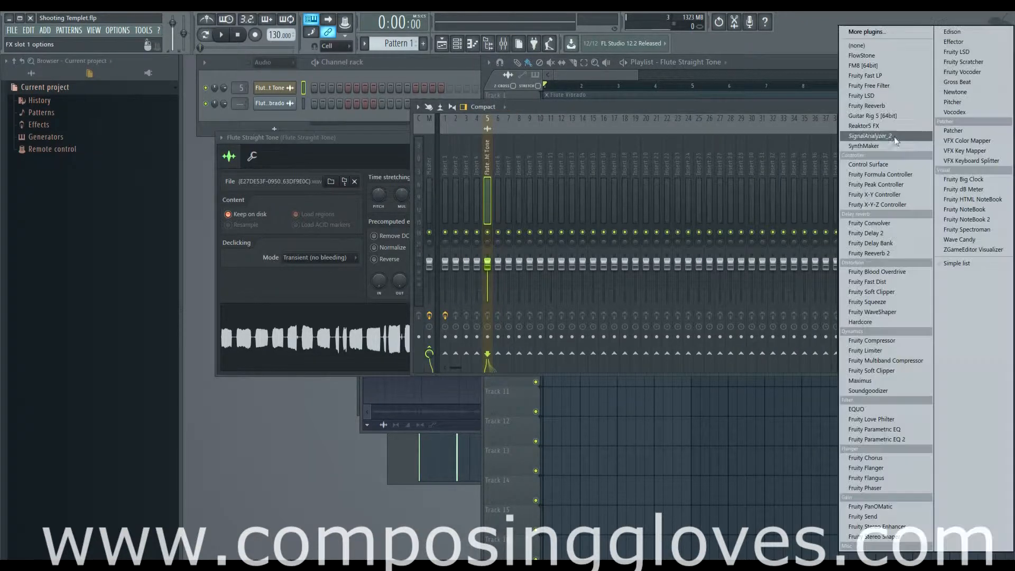
left_click(983, 93)
left_click_drag(481, 168, 455, 130)
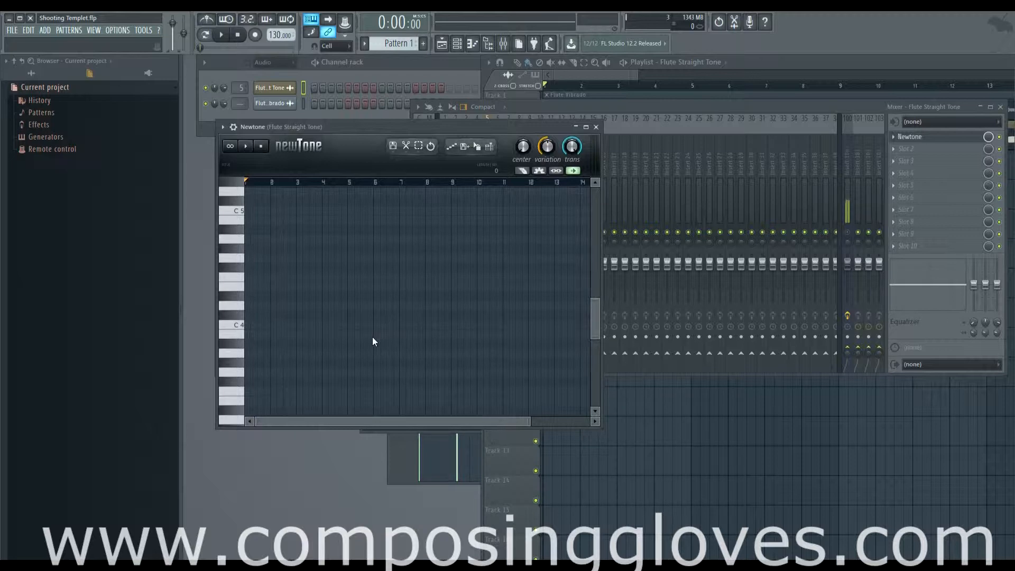
- Load the Flute Straight Tone clip's audio from its channel settings into the Newtone editor
left_click(589, 89)
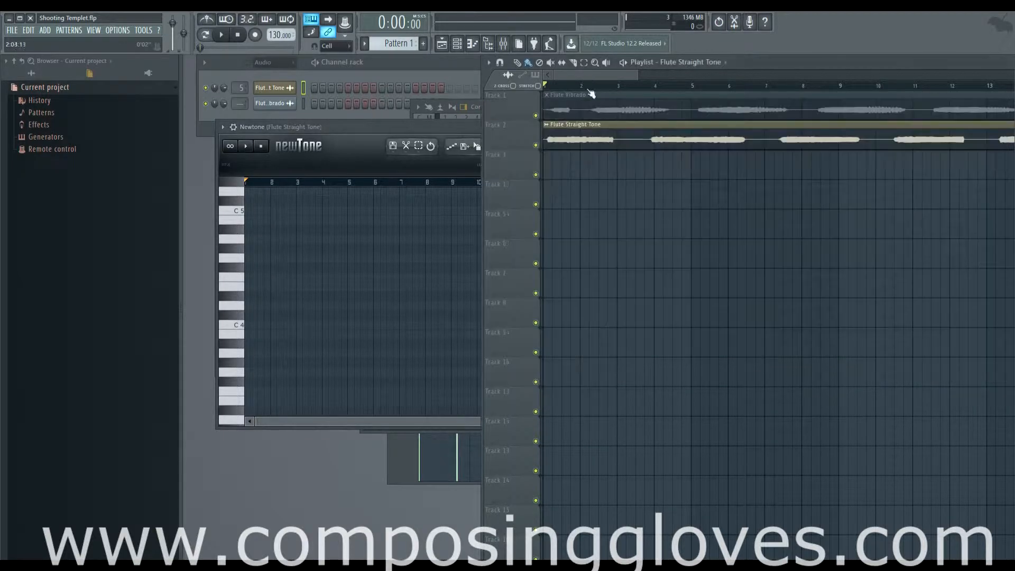
double_click(583, 140)
left_click_drag(361, 138, 784, 152)
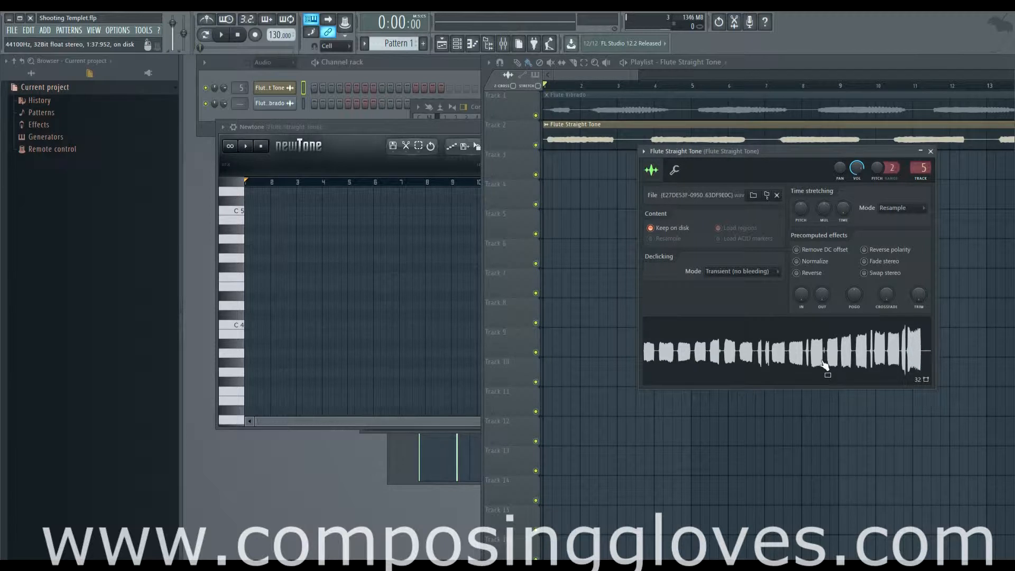
left_click_drag(825, 364, 383, 331)
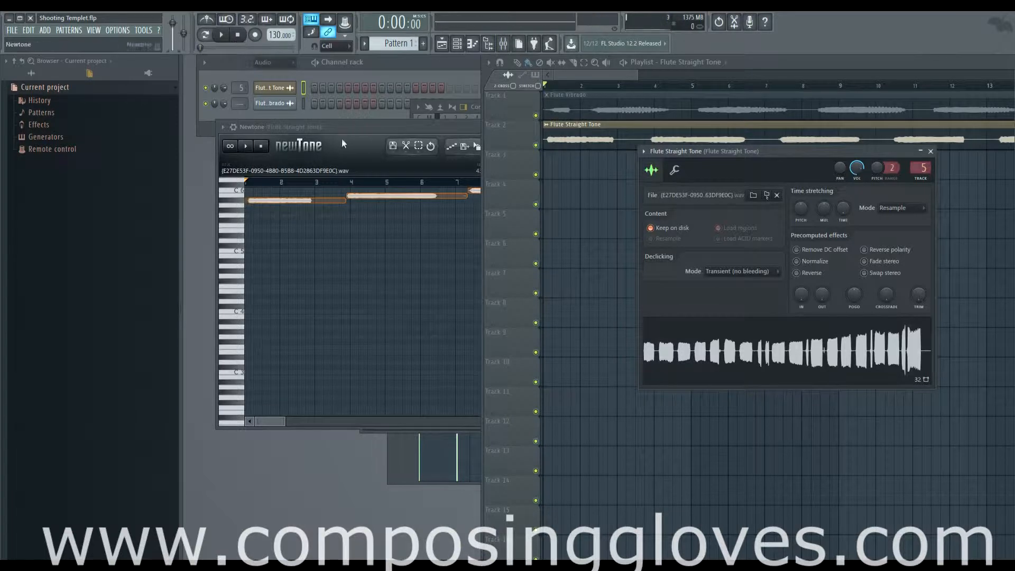
- View the Edison recorder on mixer insert 100, move it aside and return to Newtone
left_click(367, 134)
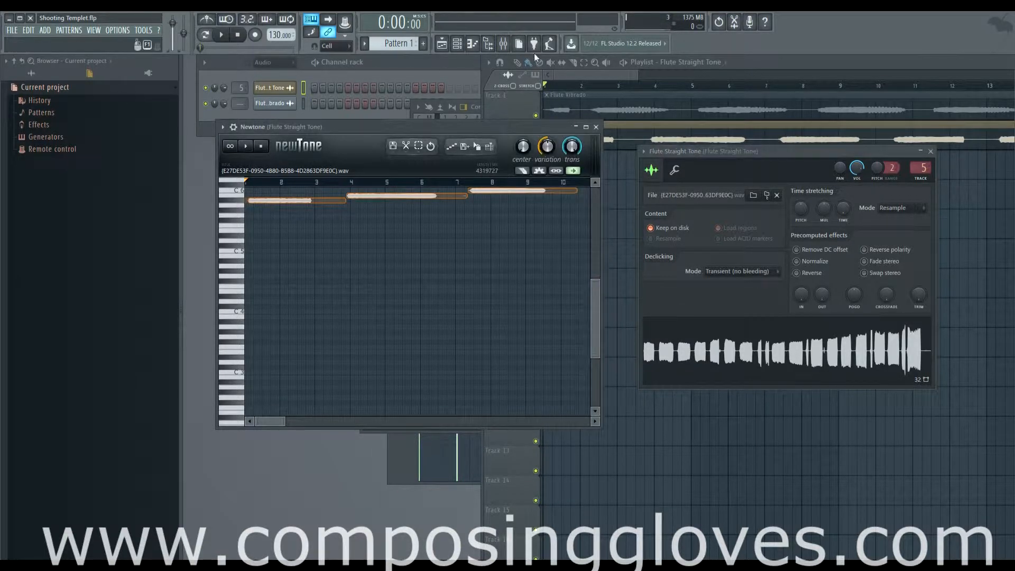
left_click(509, 44)
left_click(848, 160)
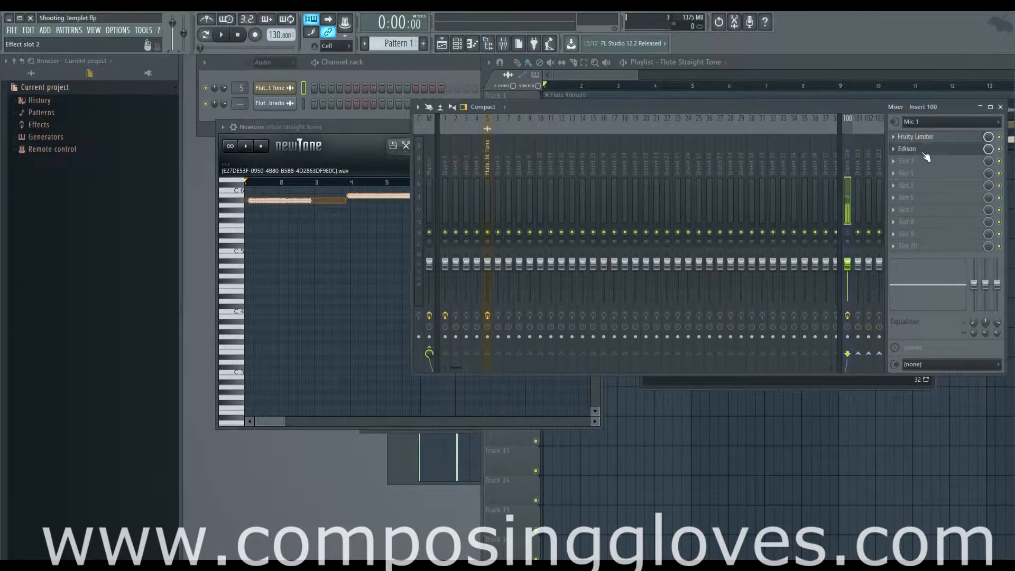
left_click(926, 155)
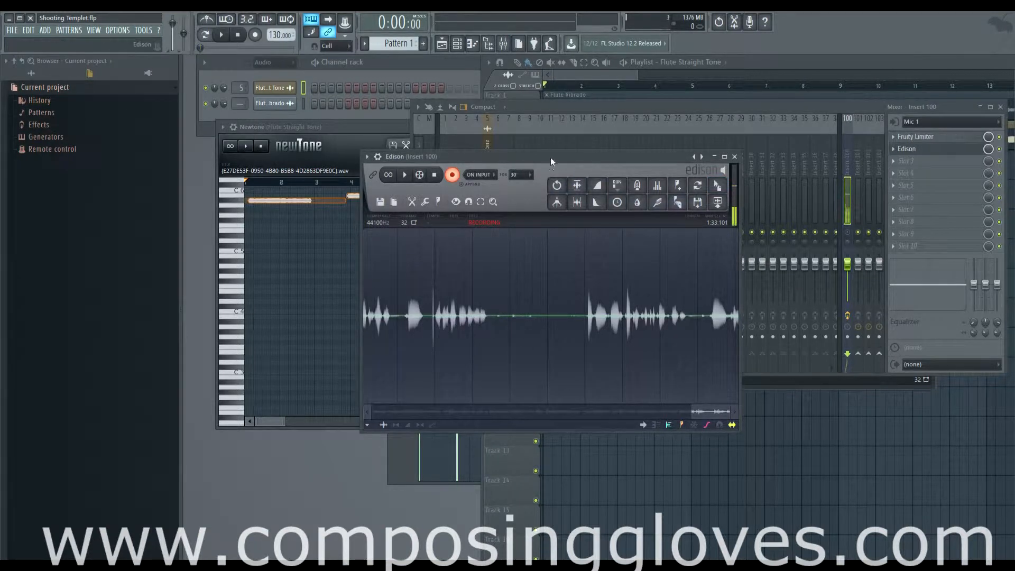
left_click_drag(552, 157, 664, 160)
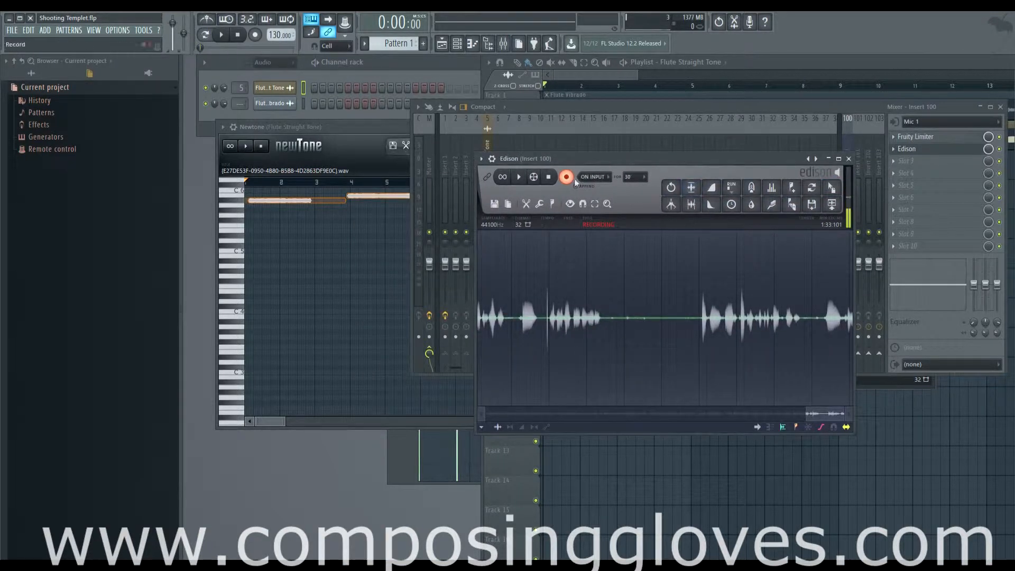
left_click(378, 128)
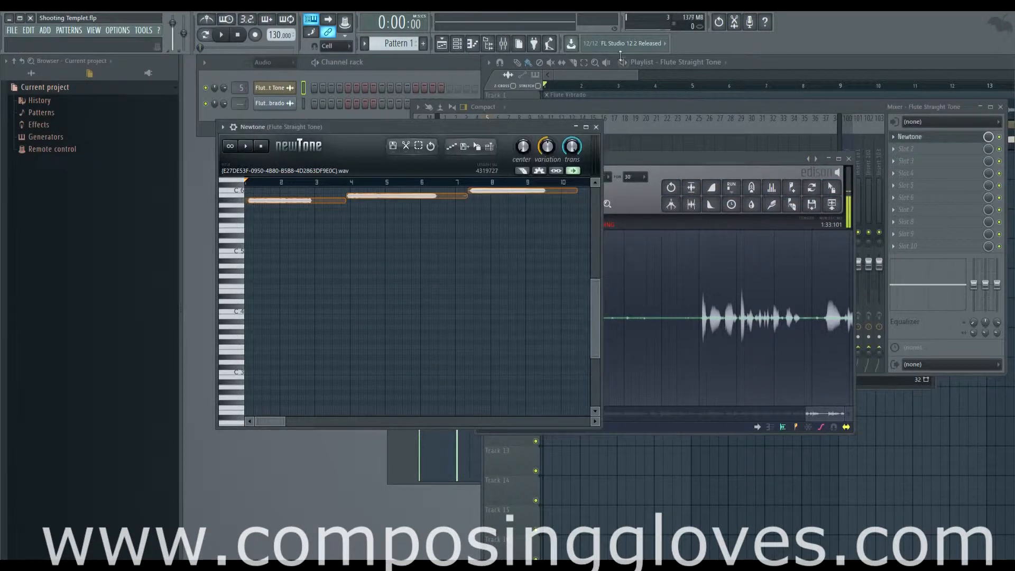
- Look over the detected flute notes in Newtone and raise the center pitch correction to its maximum
left_click(620, 72)
scroll(370, 243, "up", 3)
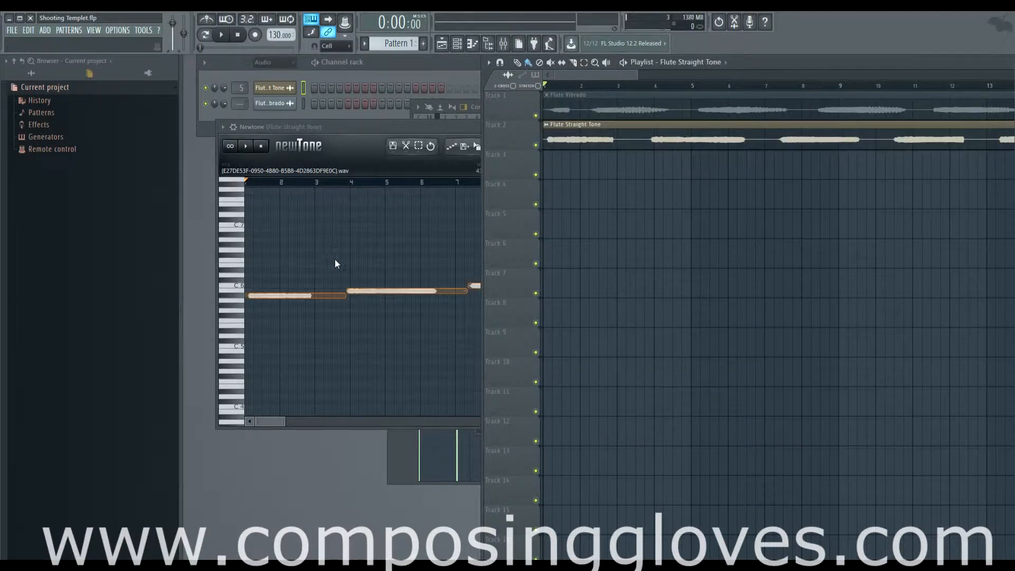
scroll(292, 331, "up", 7)
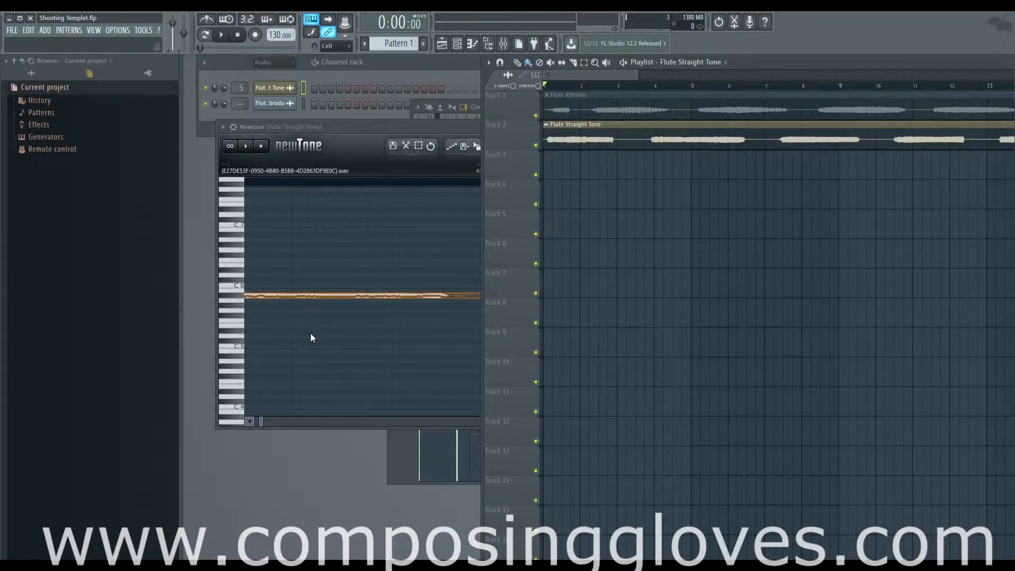
left_click_drag(354, 346, 607, 355)
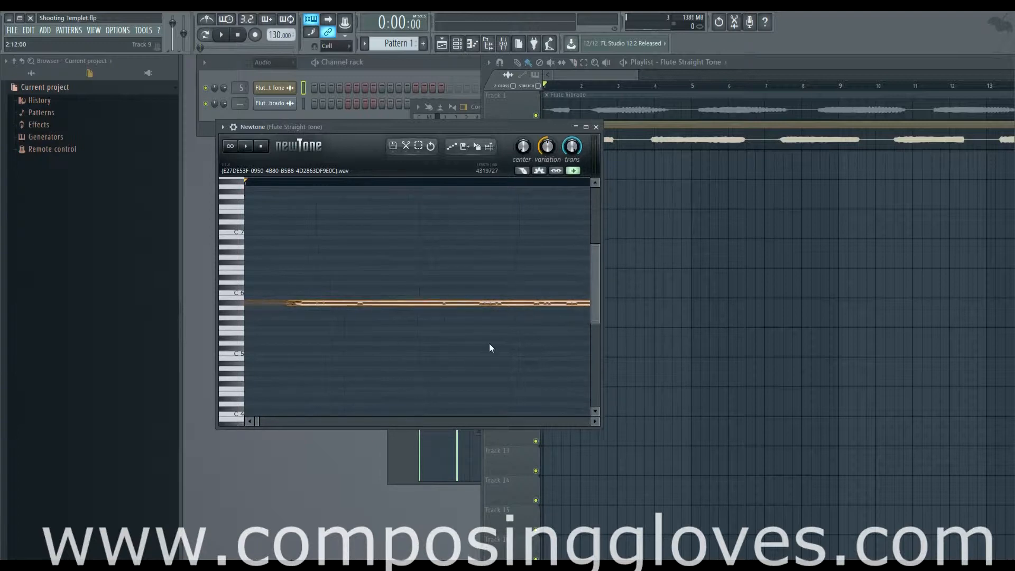
scroll(420, 338, "down", 6)
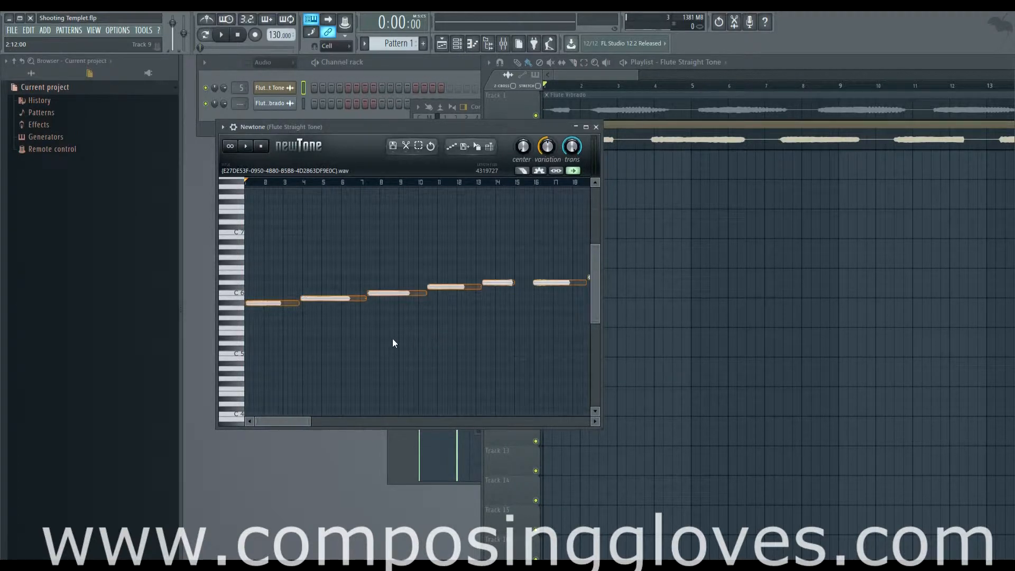
scroll(437, 304, "down", 3)
scroll(385, 312, "up", 4)
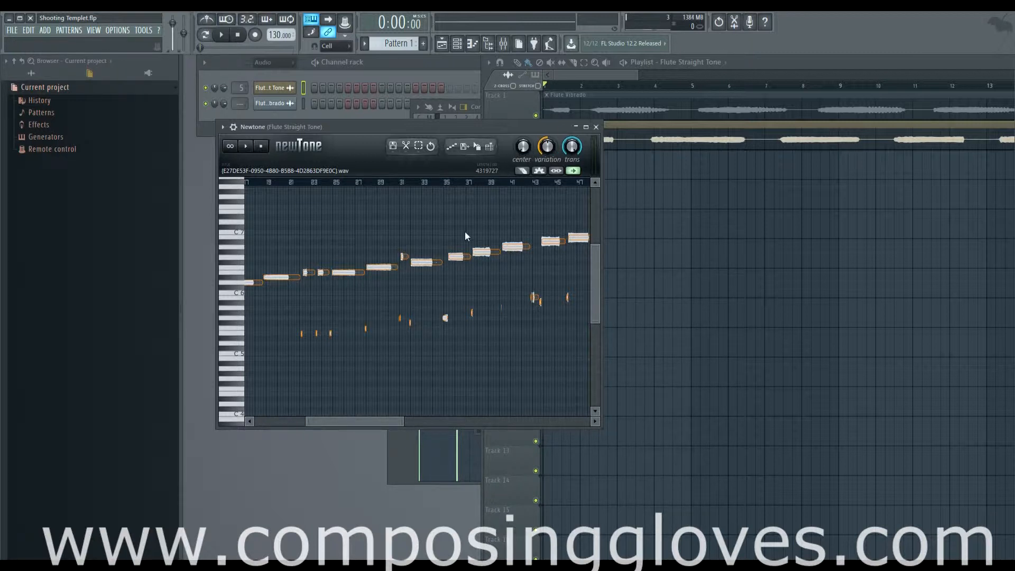
left_click_drag(522, 146, 522, 100)
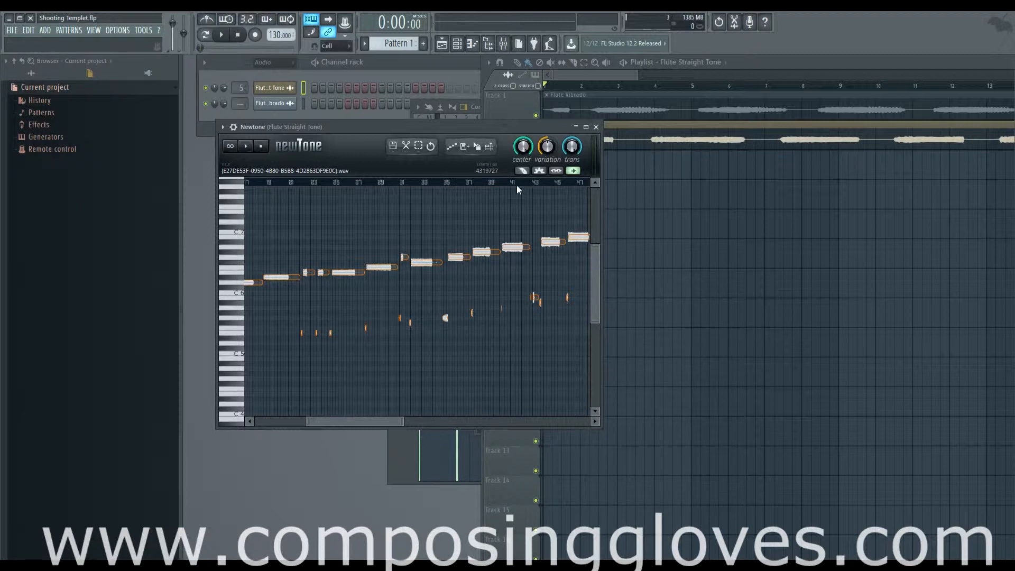
- Send the pitch-corrected audio from Newtone to Track 3 of the playlist and align it with the song start
scroll(334, 293, "down", 4)
left_click_drag(595, 317, 596, 311)
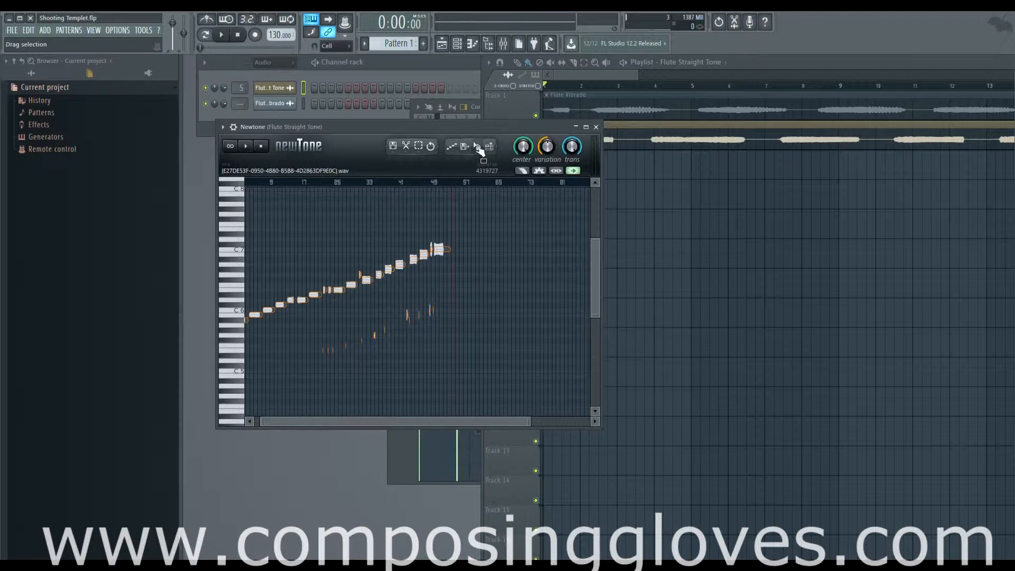
left_click_drag(478, 147, 564, 176)
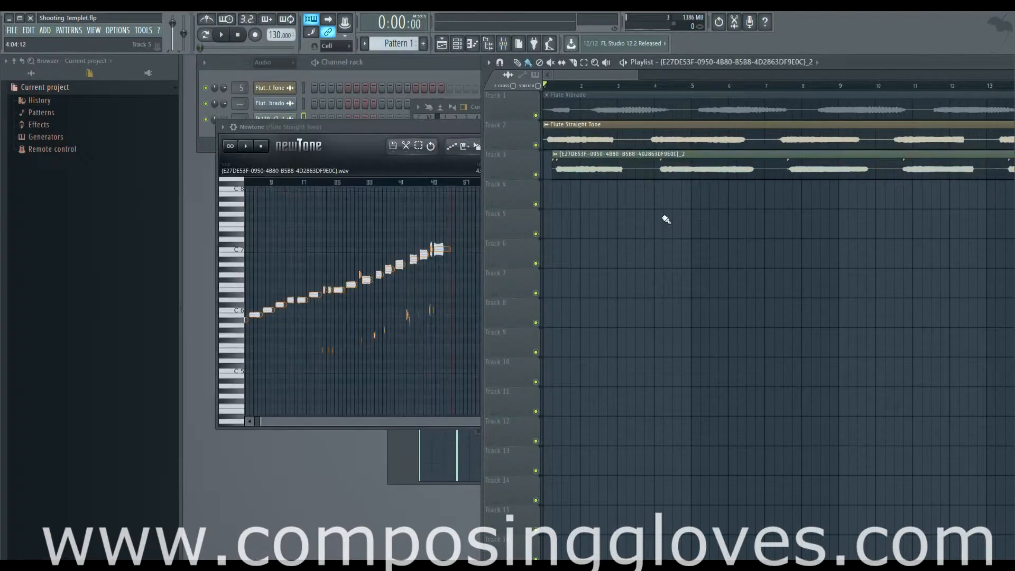
scroll(651, 172, "down", 3)
scroll(651, 172, "down", 3)
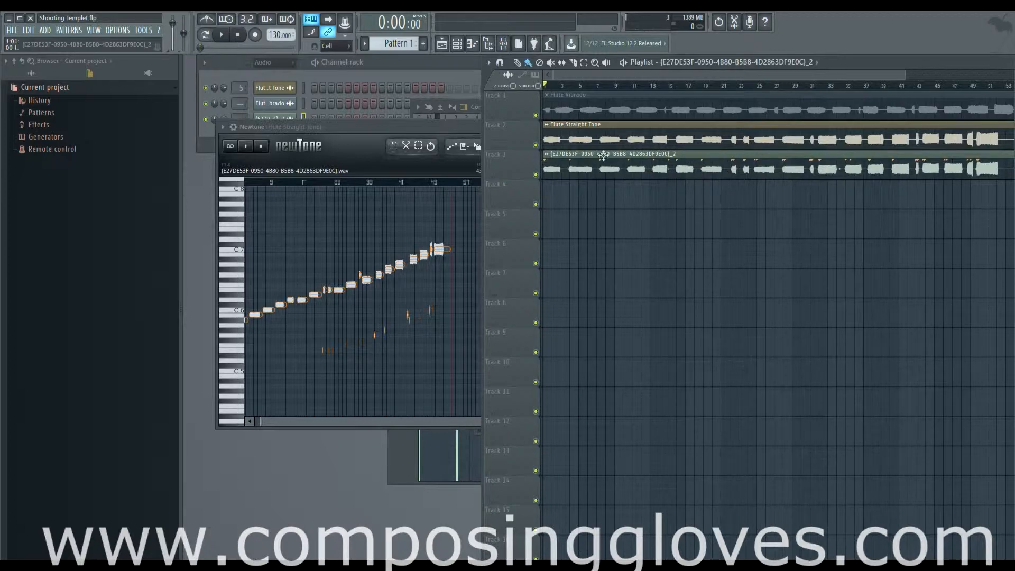
- Delete the original Flute Straight Tone clip from Track 2 and trim the silent start of the corrected clip on Track 3
right_click(552, 139)
scroll(562, 180, "up", 10)
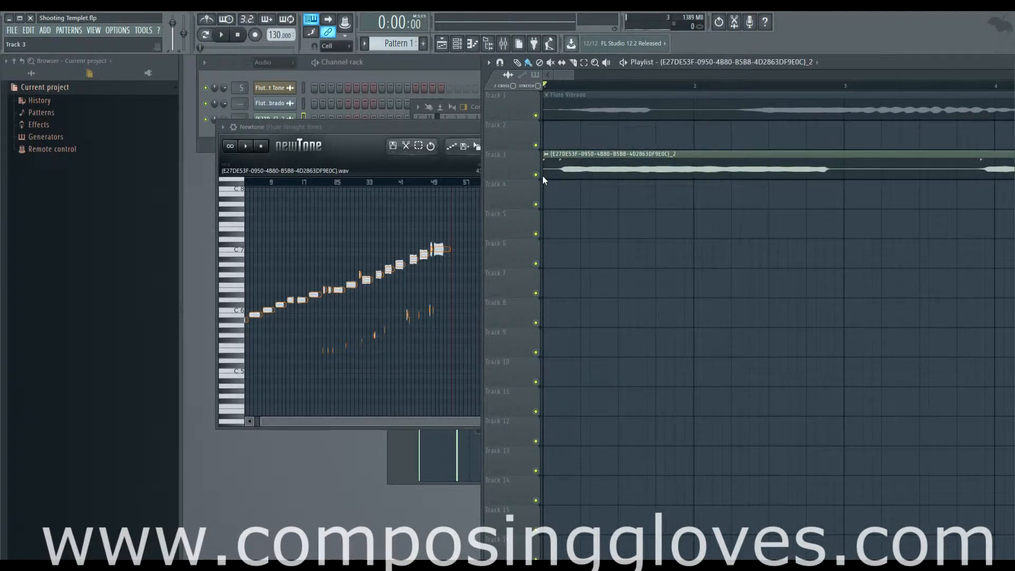
left_click_drag(542, 176, 558, 178)
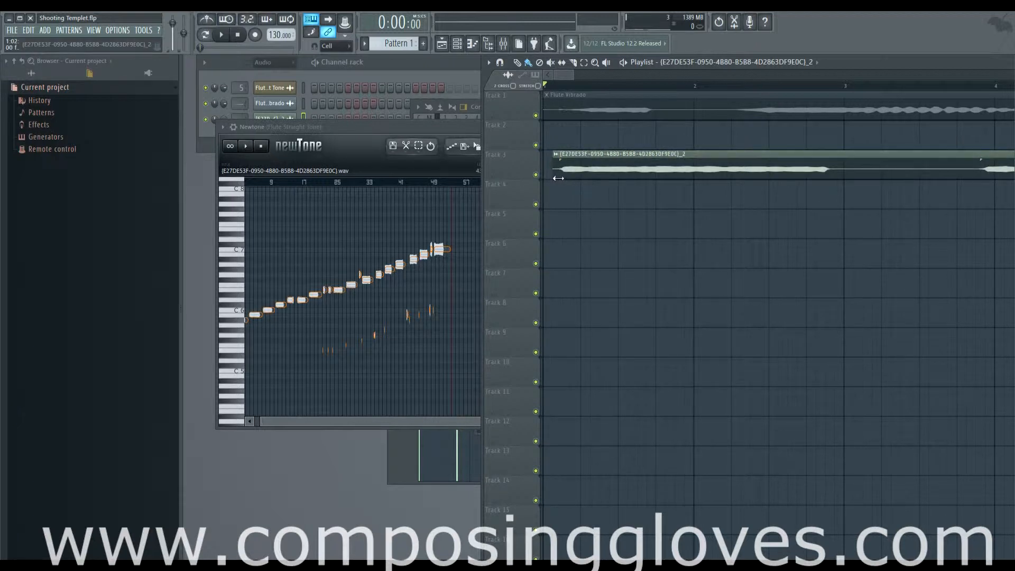
- Trim the remaining silence before the first note of the pitch-corrected clip on Track 3
scroll(578, 170, "down", 4)
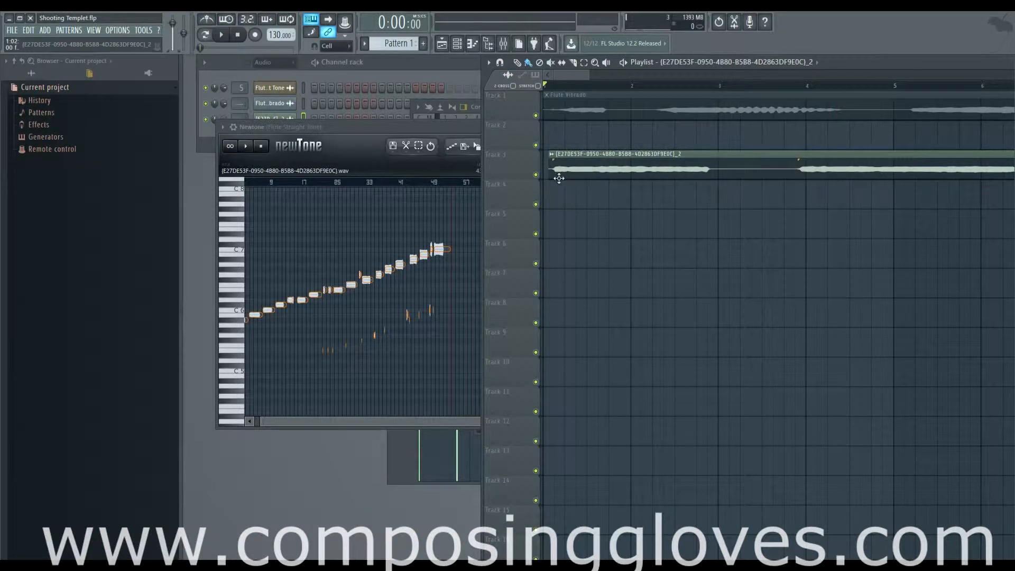
scroll(680, 170, "right", 10)
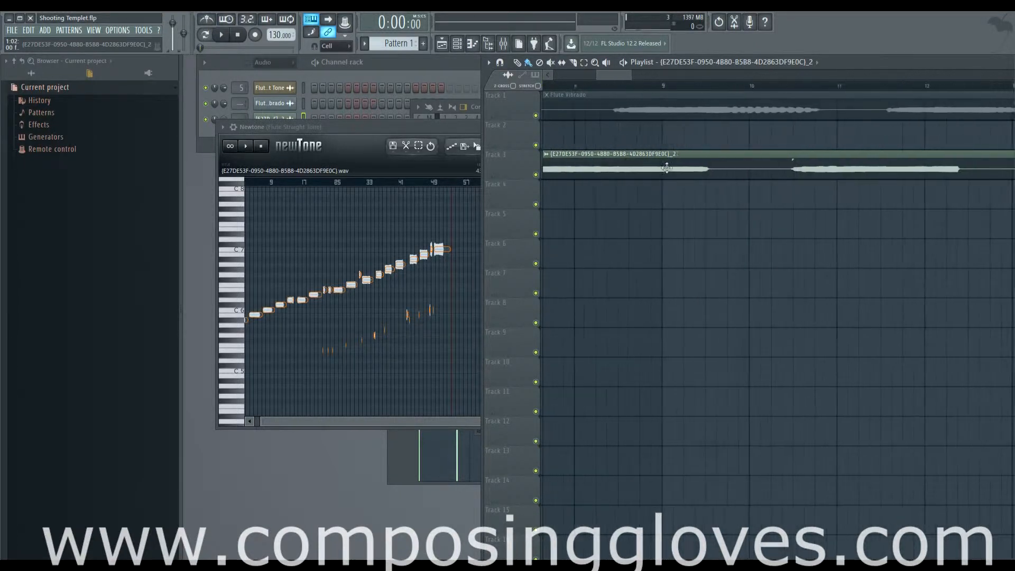
scroll(703, 167, "left", 2)
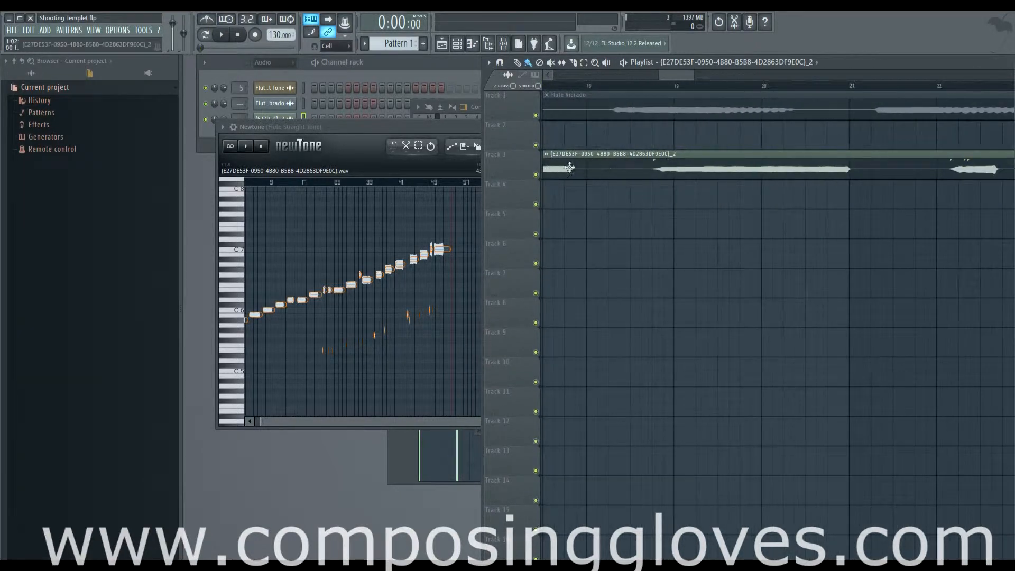
scroll(576, 168, "left", 10)
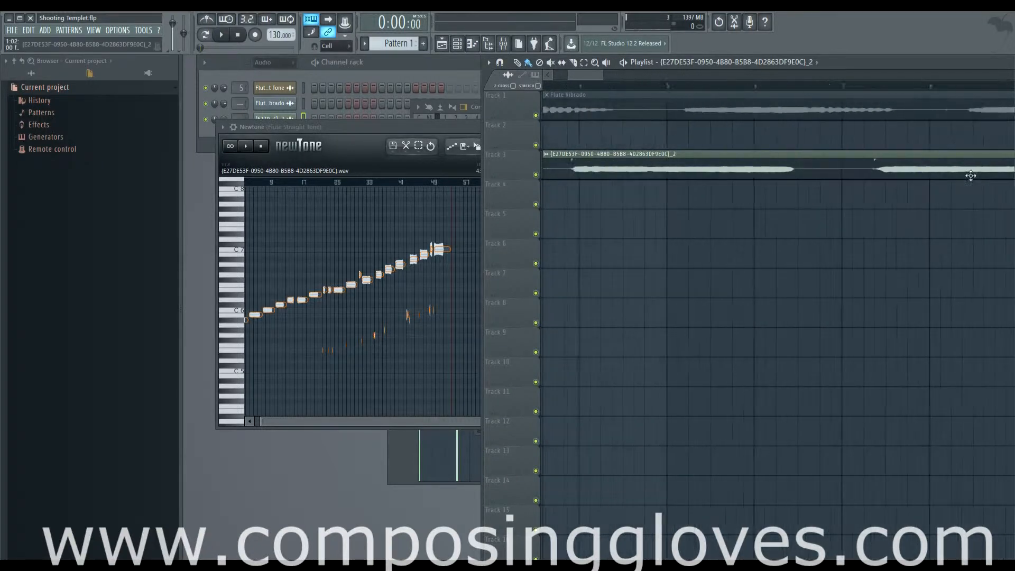
scroll(610, 174, "up", 4)
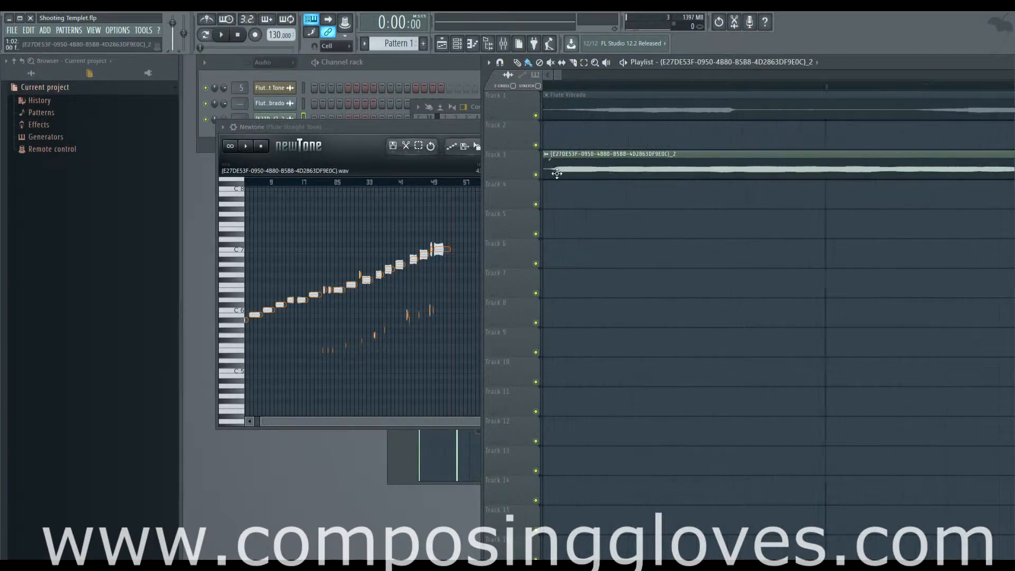
left_click_drag(557, 174, 612, 174)
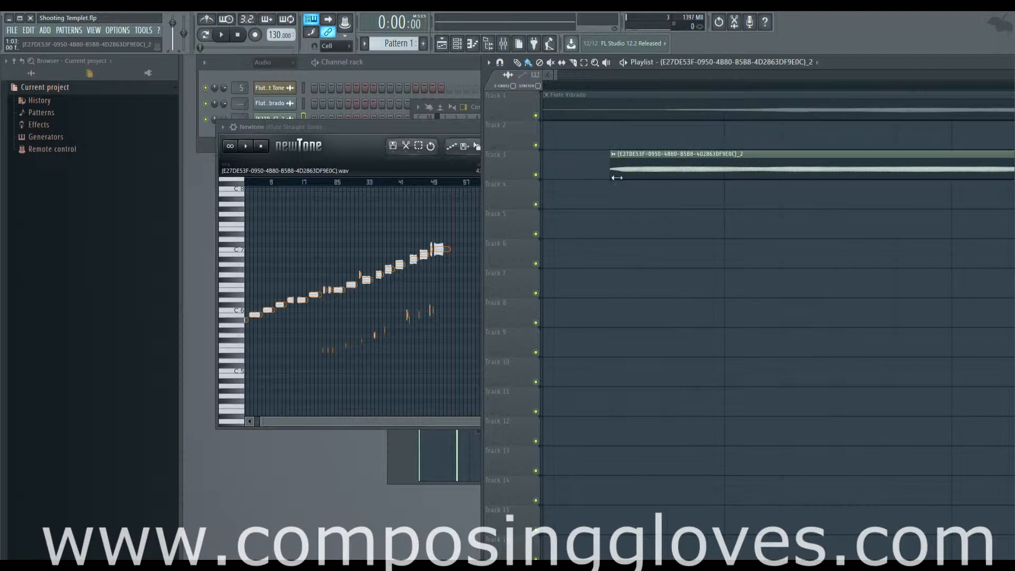
scroll(611, 174, "up", 2)
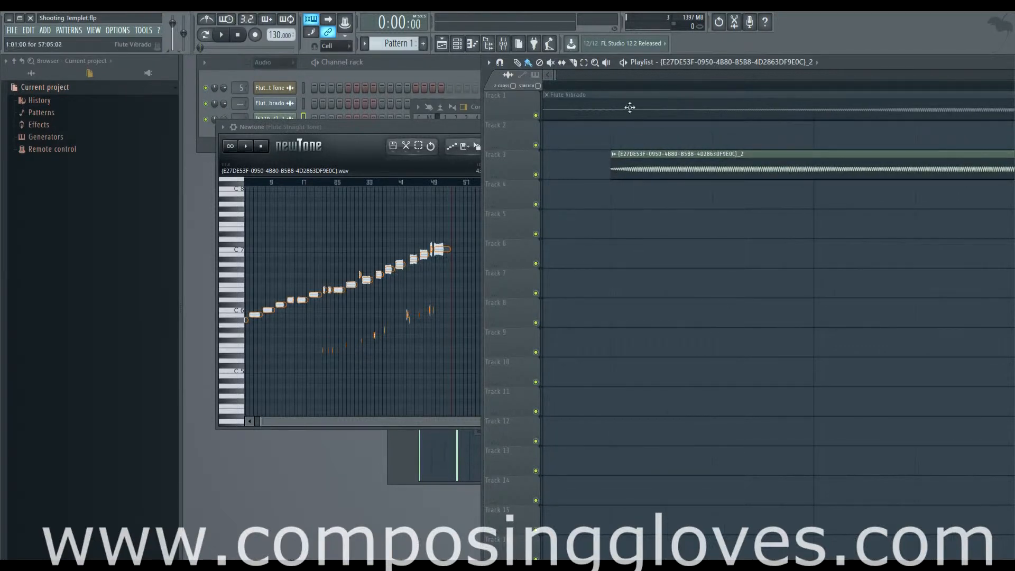
- Move the trimmed clip on Track 3 to the song start and play the playlist to check where the first note begins
left_click(611, 86)
key("space")
key("space")
scroll(621, 168, "down", 4)
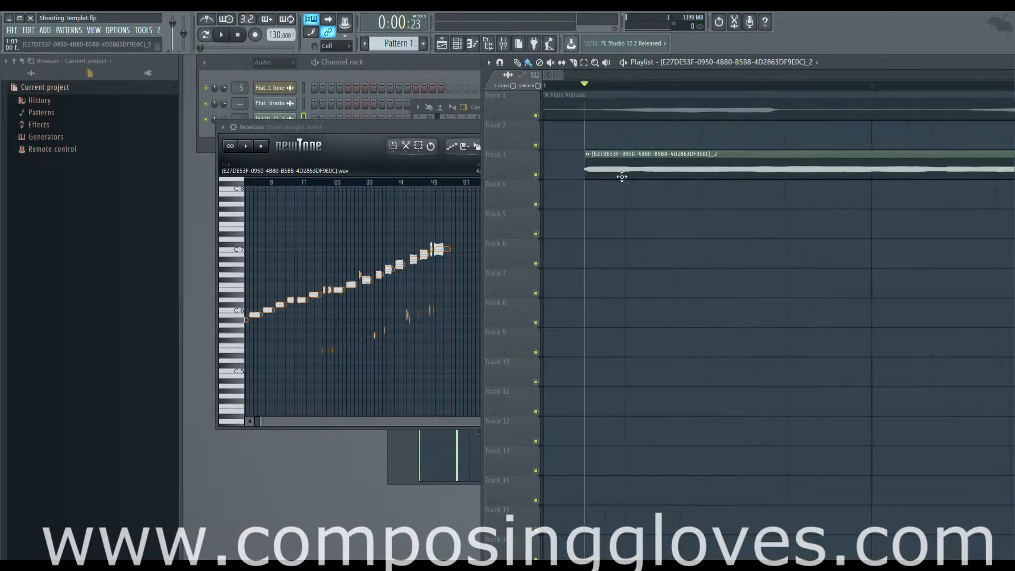
left_click_drag(622, 175, 476, 167)
left_click(550, 87)
key("space")
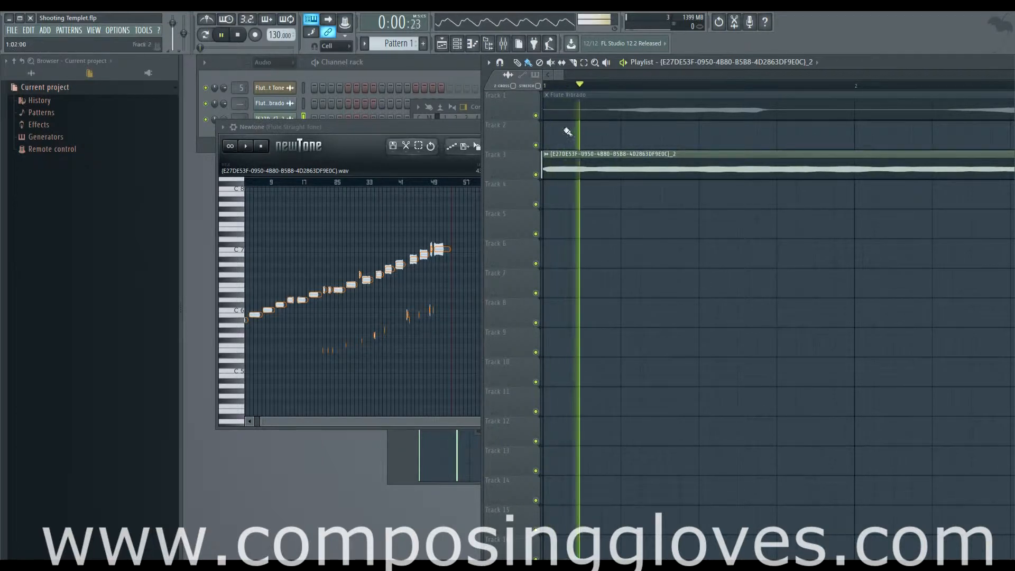
scroll(713, 167, "down", 4)
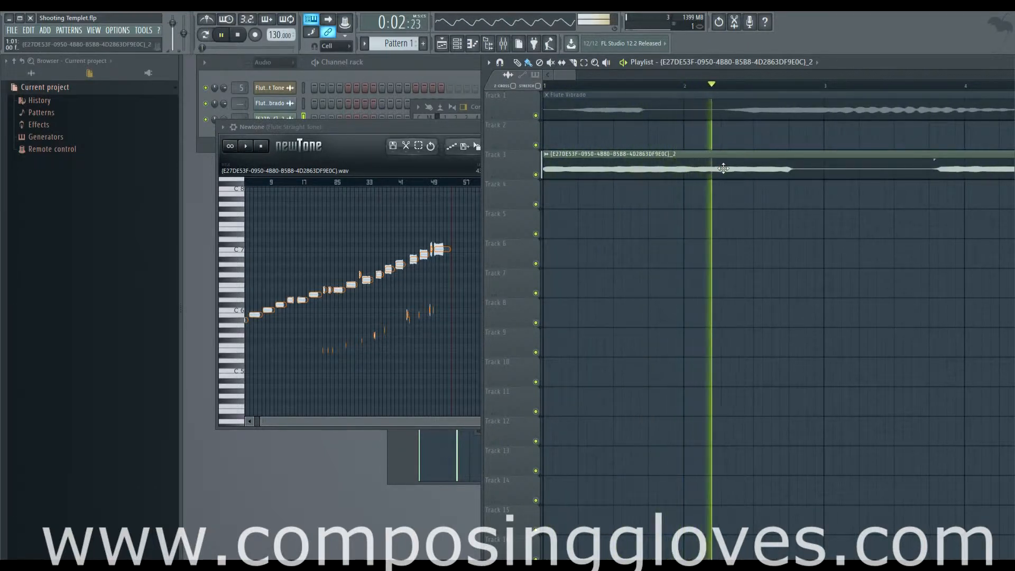
key("space")
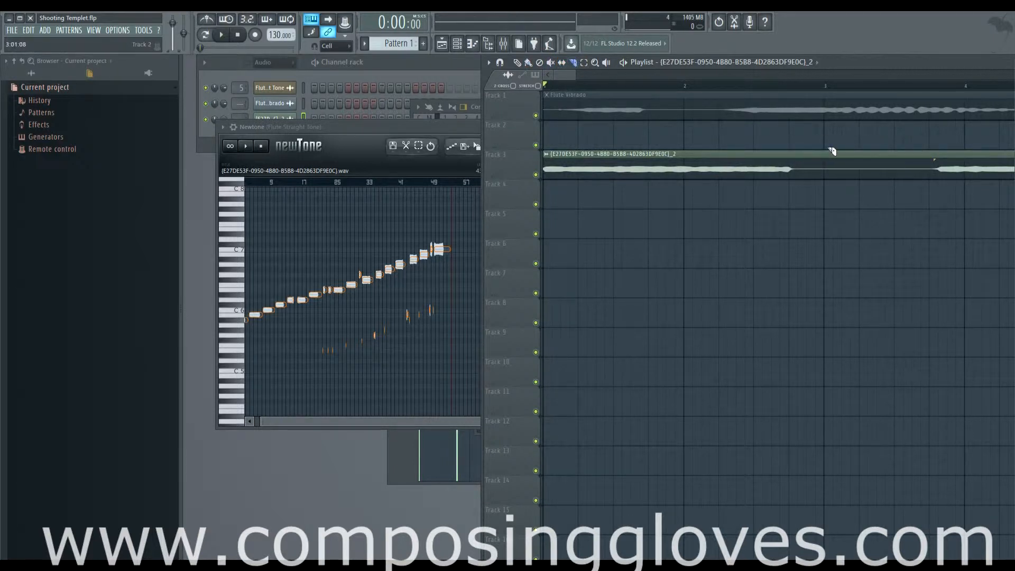
- Slice the corrected clip on Track 3 at bar 3 and shift the audio inside the first piece slightly later
left_click_drag(831, 151, 828, 188)
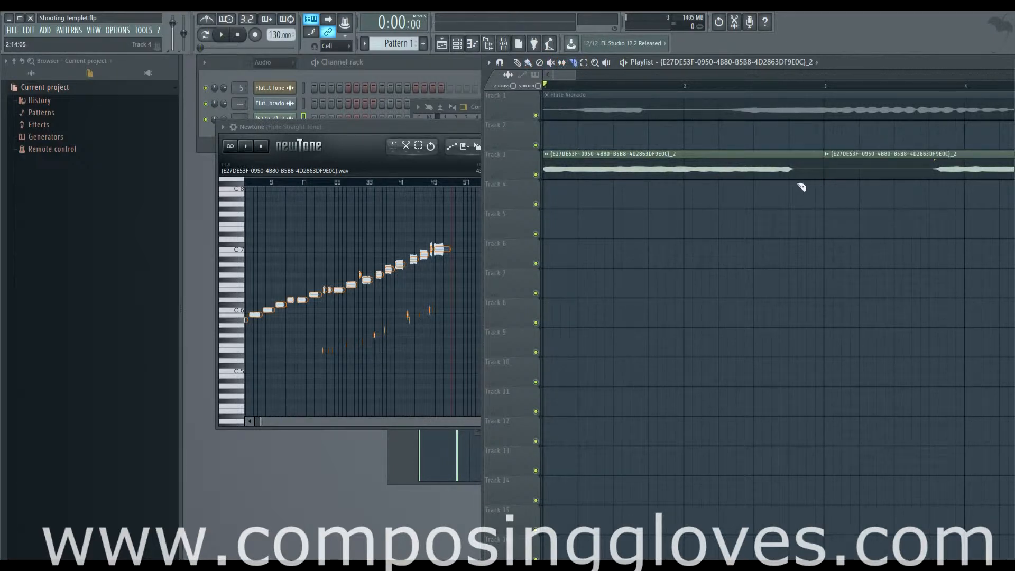
left_click(517, 61)
left_click(546, 154)
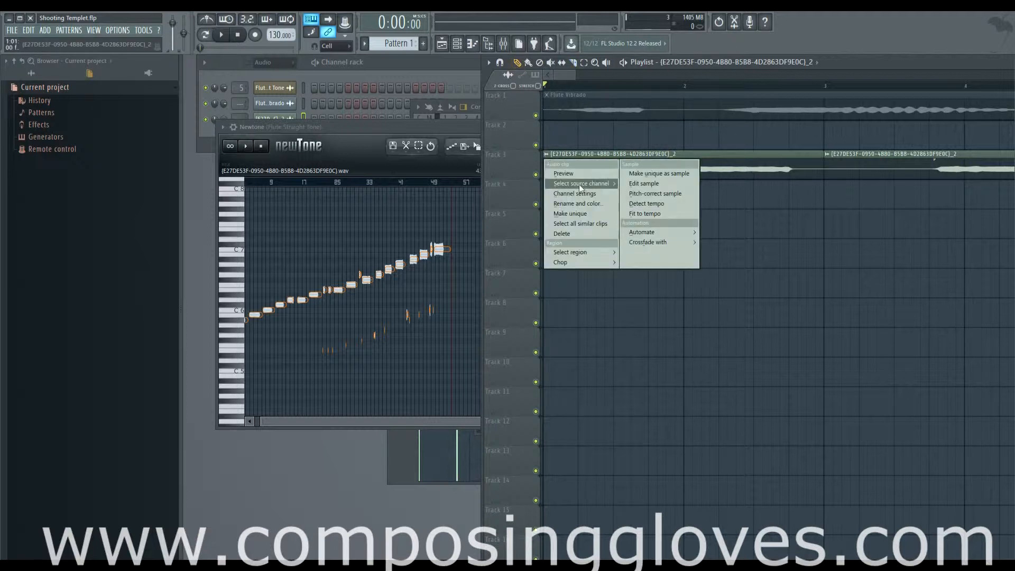
left_click(588, 161)
mouse_move(555, 165)
left_mouse_down()
mouse_move(581, 164)
mouse_move(560, 162)
left_mouse_up()
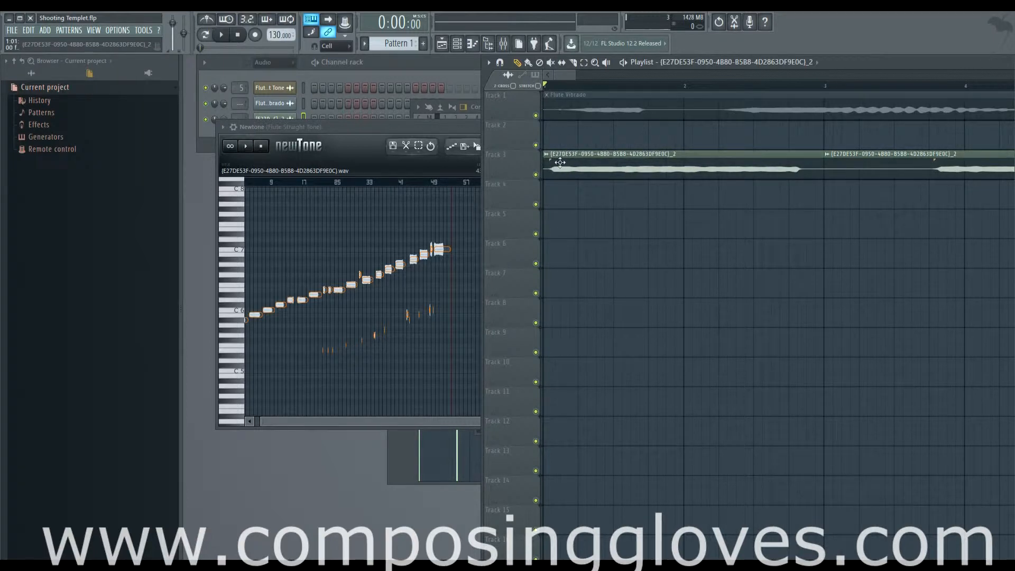
left_click(546, 154)
left_click(637, 172)
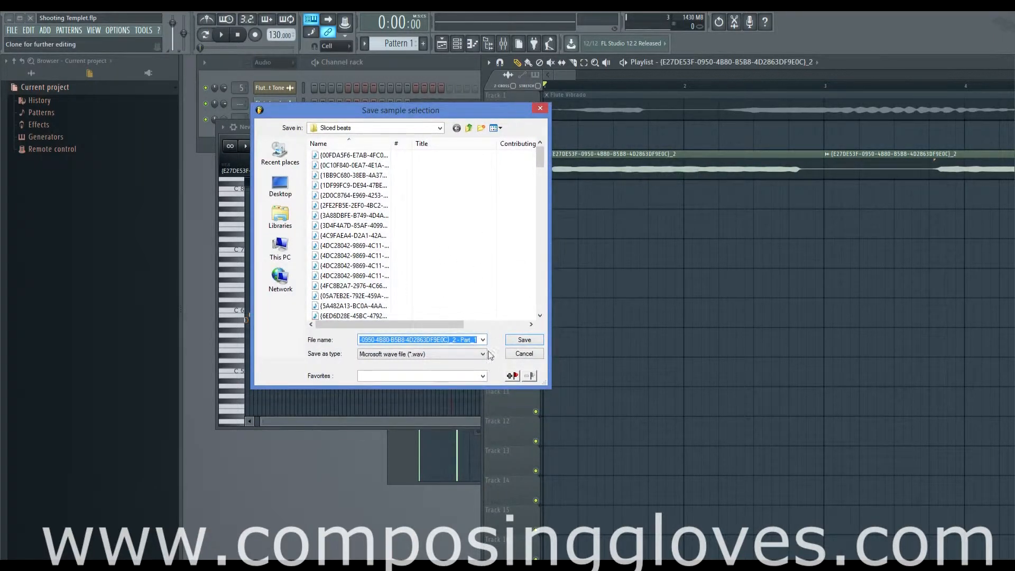
left_click(280, 185)
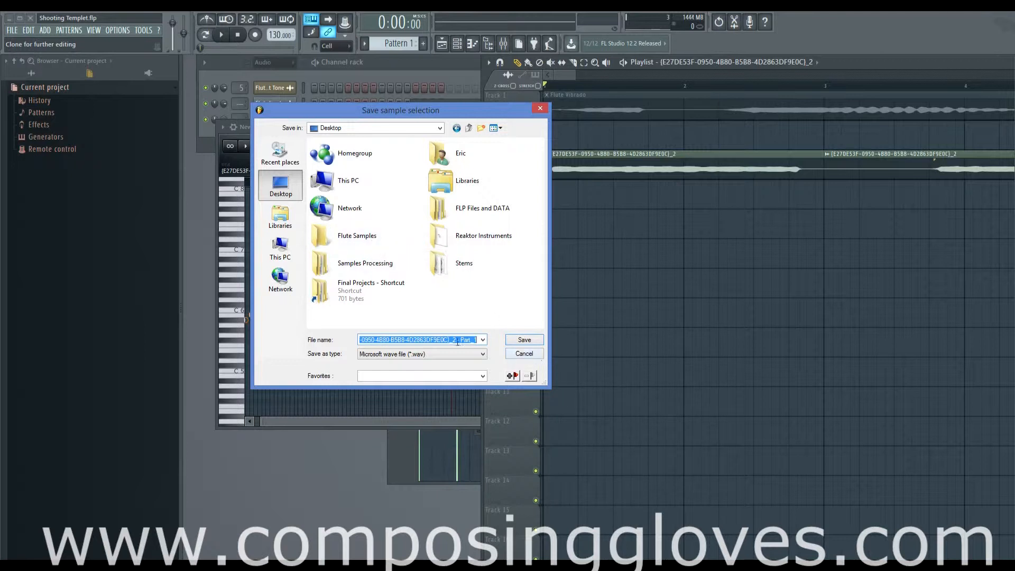
double_click(365, 237)
left_click(475, 340)
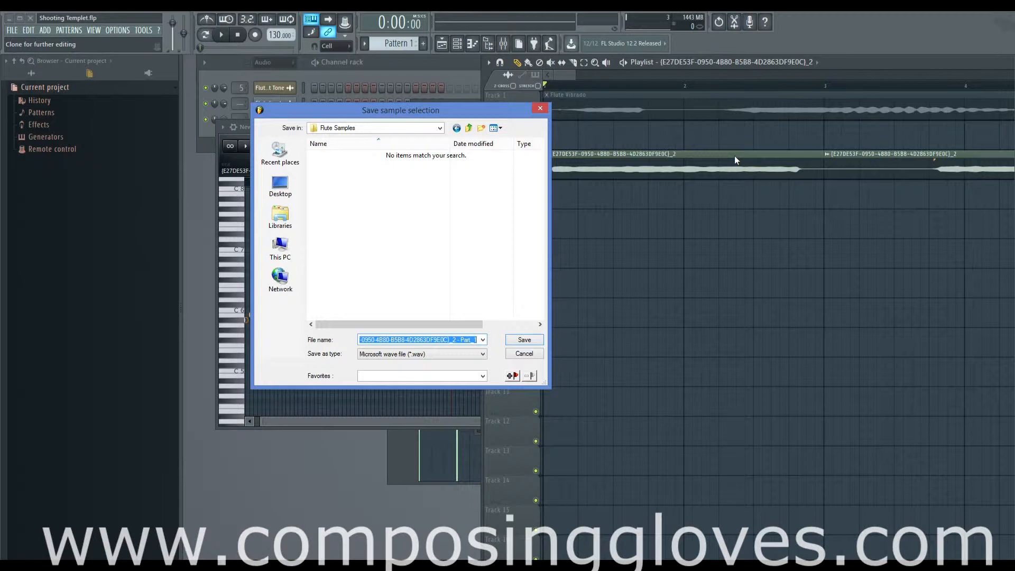
key("BackSpace")
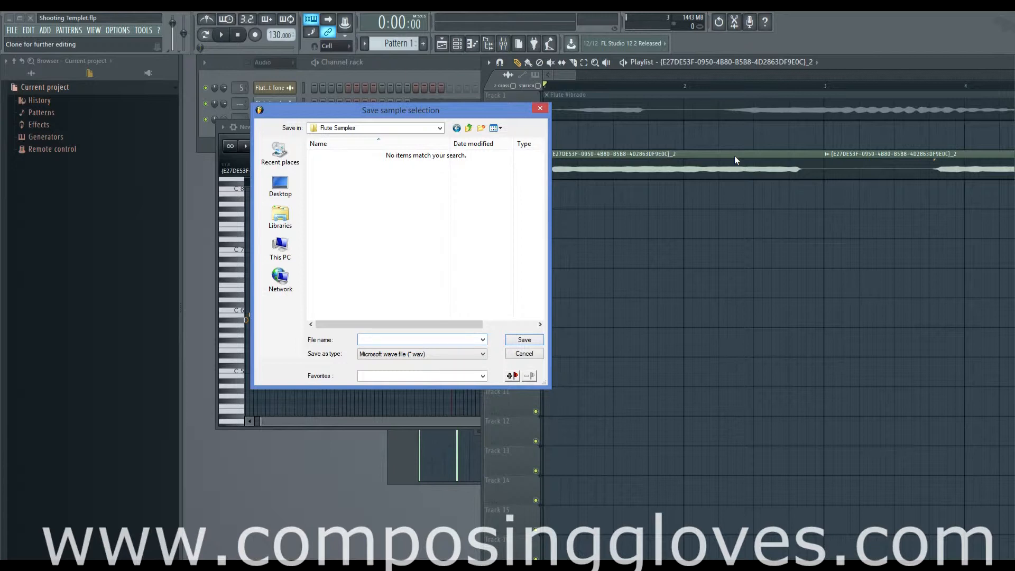
type("F")
left_click(539, 109)
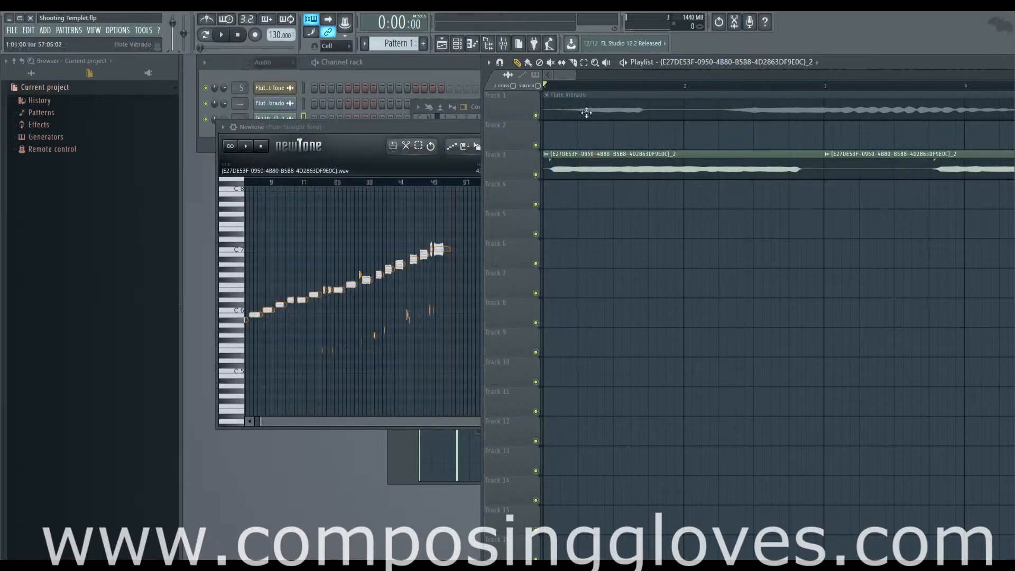
- Examine the first flute note in Newtone against the piano keys to identify its pitch and octave
left_click(462, 421)
left_click_drag(527, 420, 276, 420)
scroll(249, 338, "up", 5)
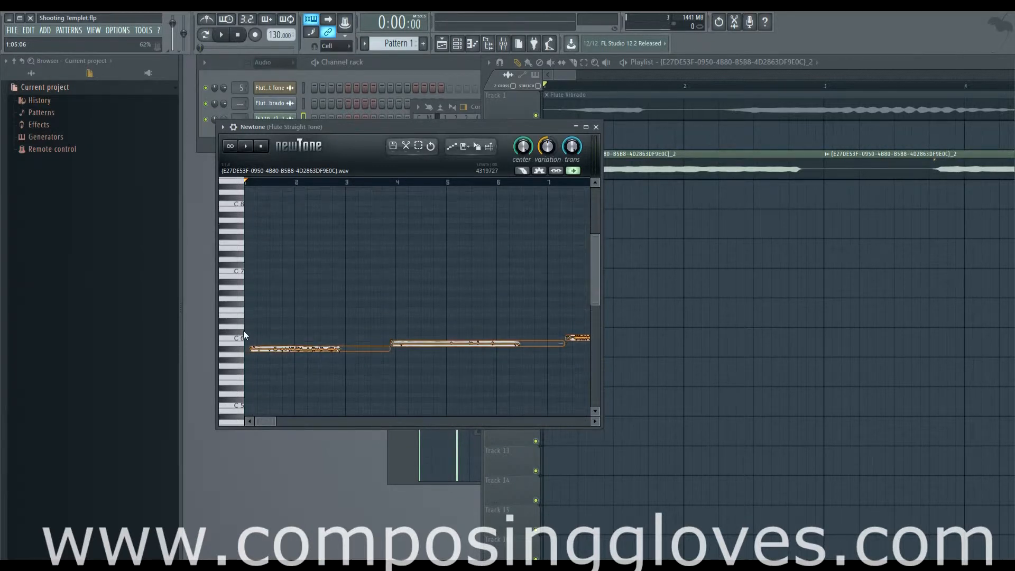
scroll(268, 370, "down", 9)
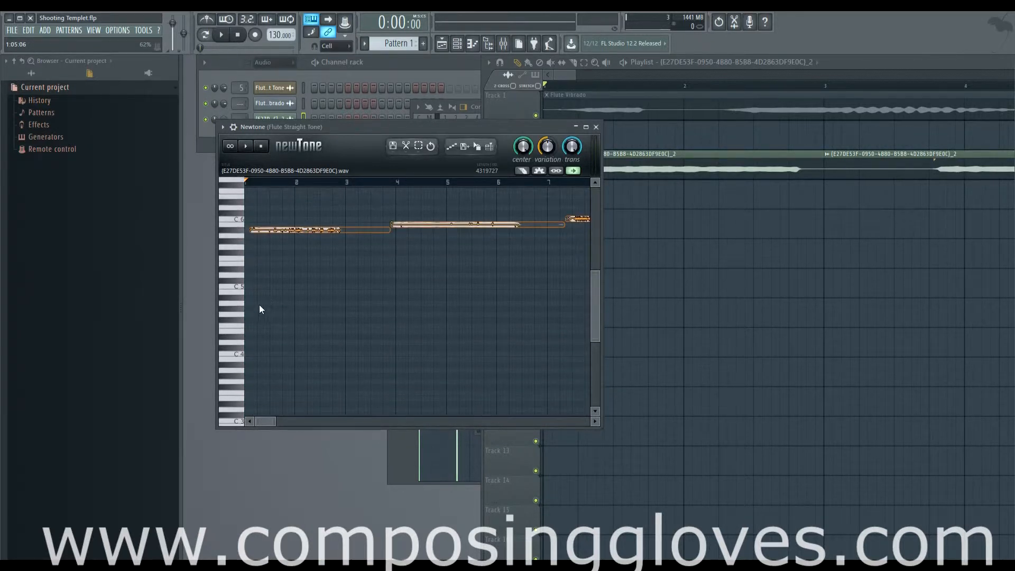
scroll(260, 306, "up", 3)
scroll(262, 317, "up", 3)
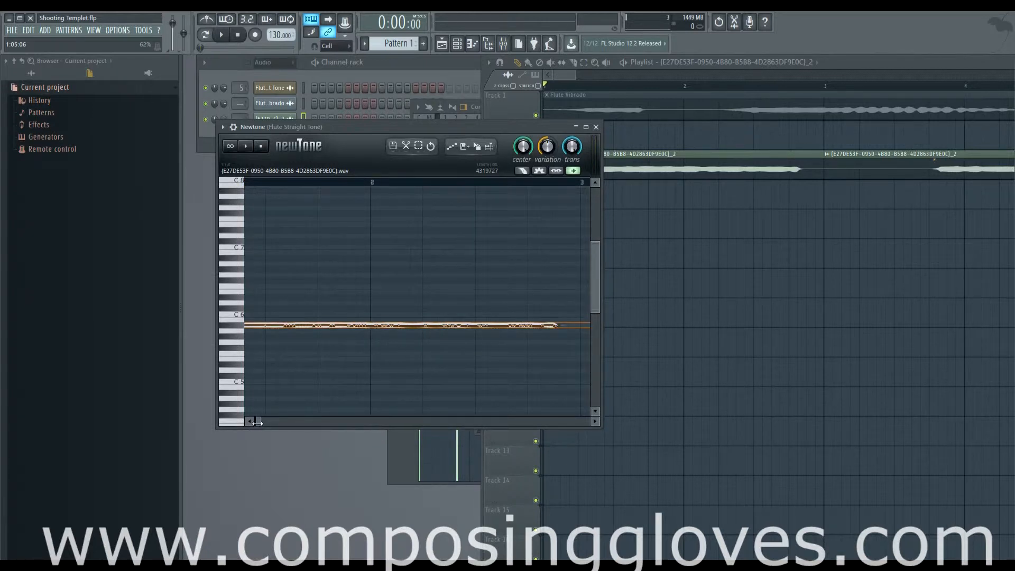
left_click_drag(258, 423, 252, 423)
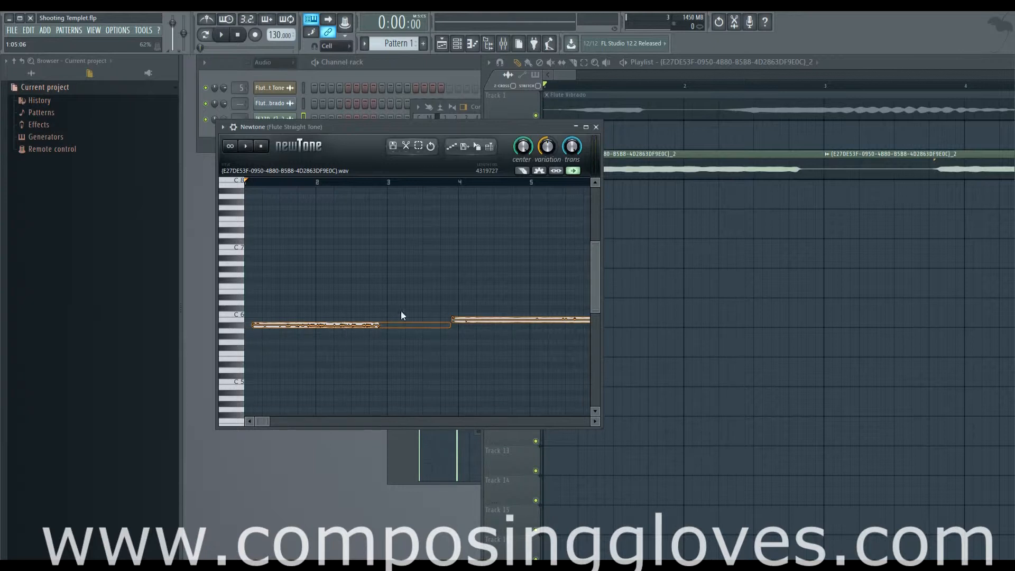
- View the first sliced clip's channel settings, move that window aside, and compare with the note in Newtone
left_click(654, 173)
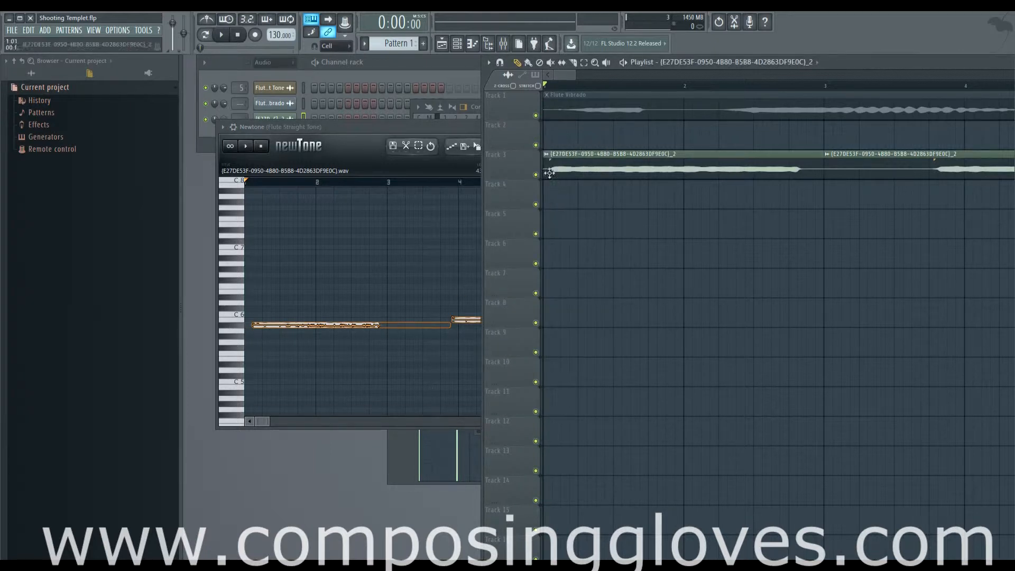
double_click(652, 165)
left_click_drag(427, 166, 691, 210)
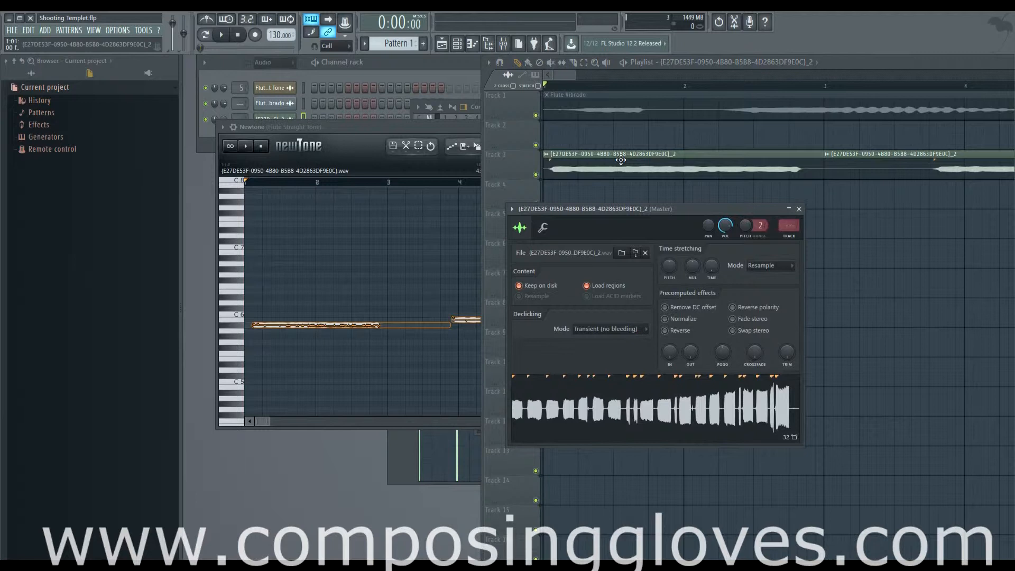
left_click(385, 130)
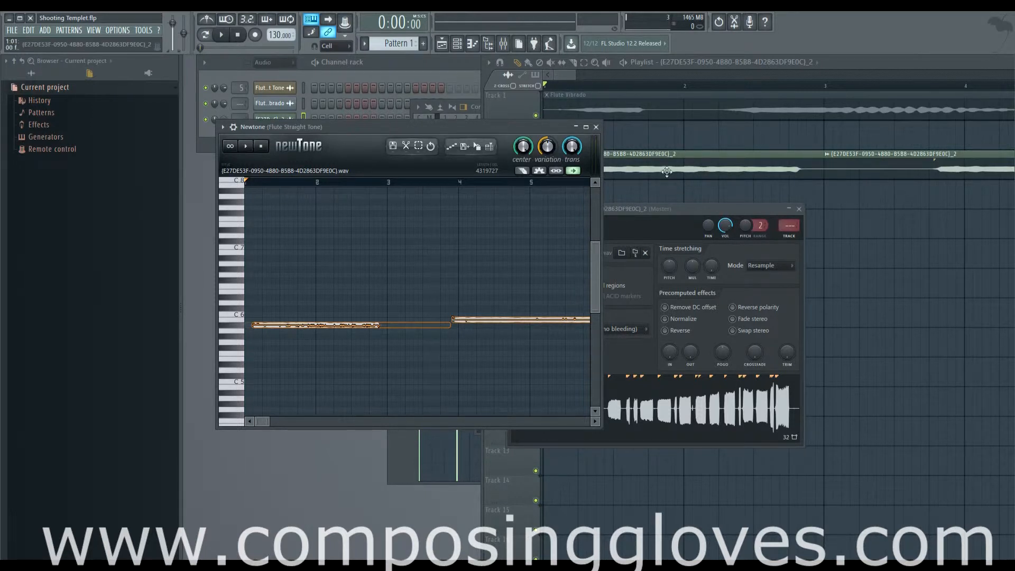
left_click(744, 231)
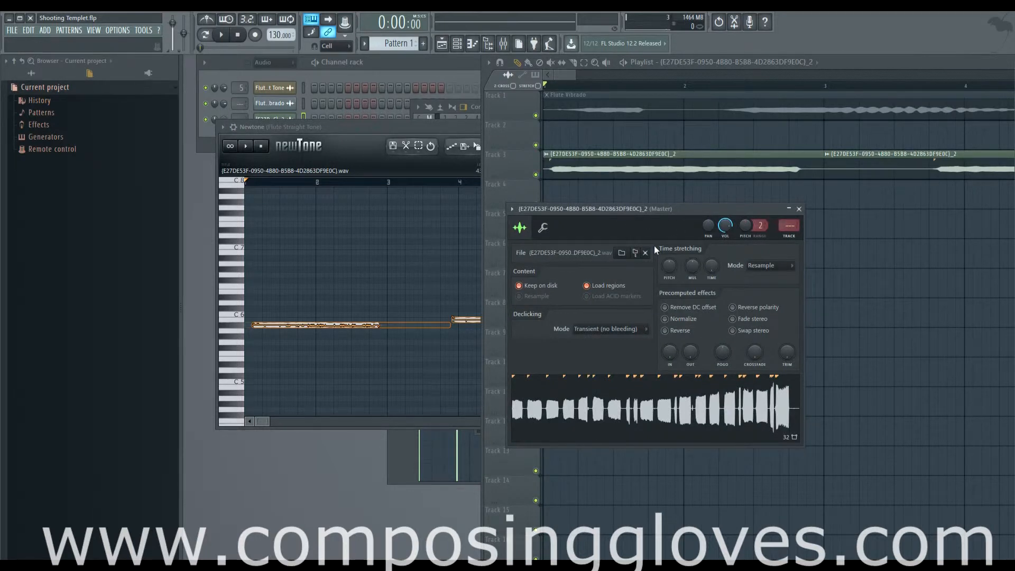
- Make the first sliced clip on Track 3 unique as a sample, choosing the Flute Samples folder on the Desktop as its location
left_click(550, 162)
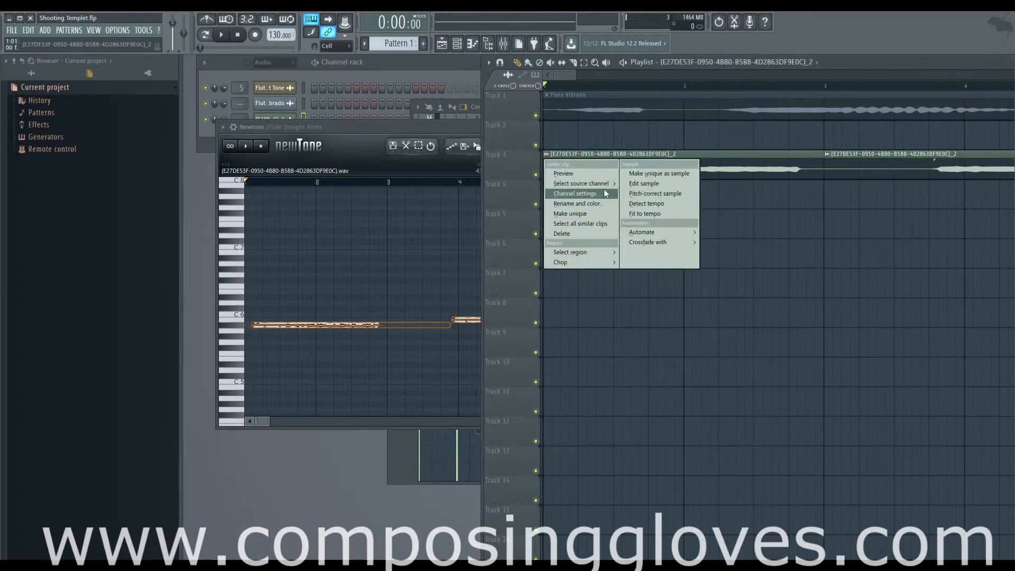
left_click(661, 173)
left_click(282, 190)
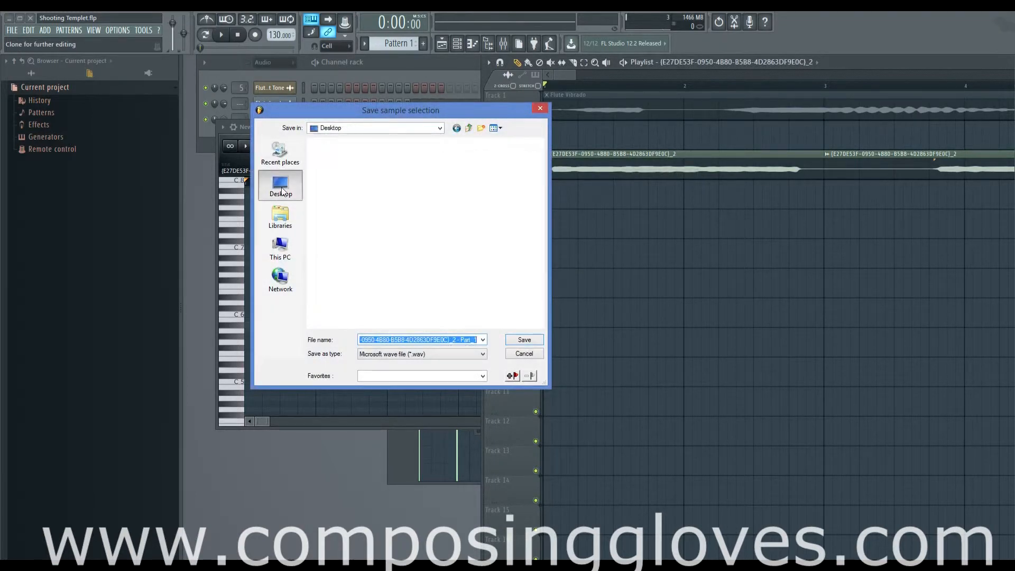
double_click(365, 234)
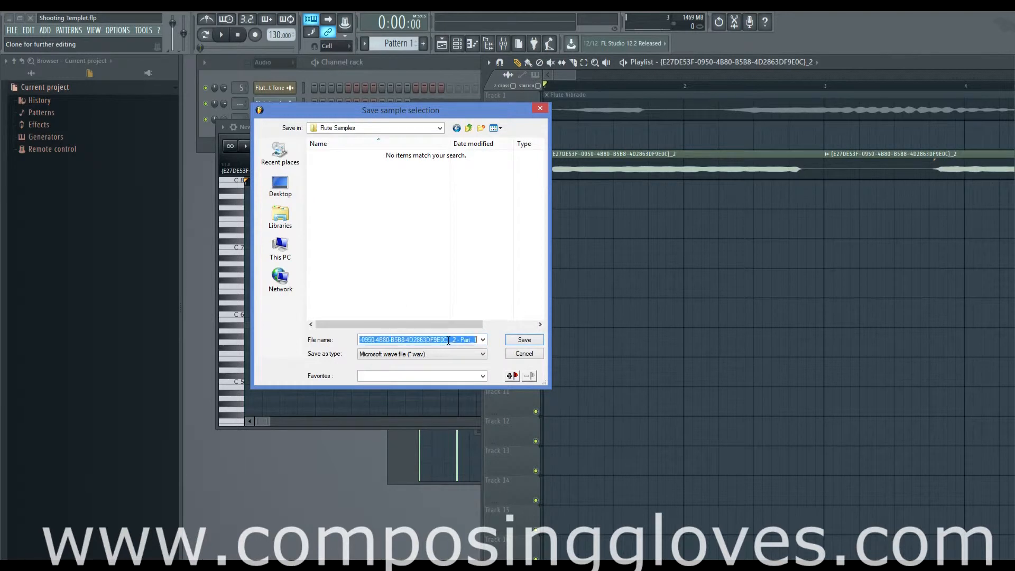
- Name the sample Flute_Bb_5 and save it as a wave file
type("Flute")
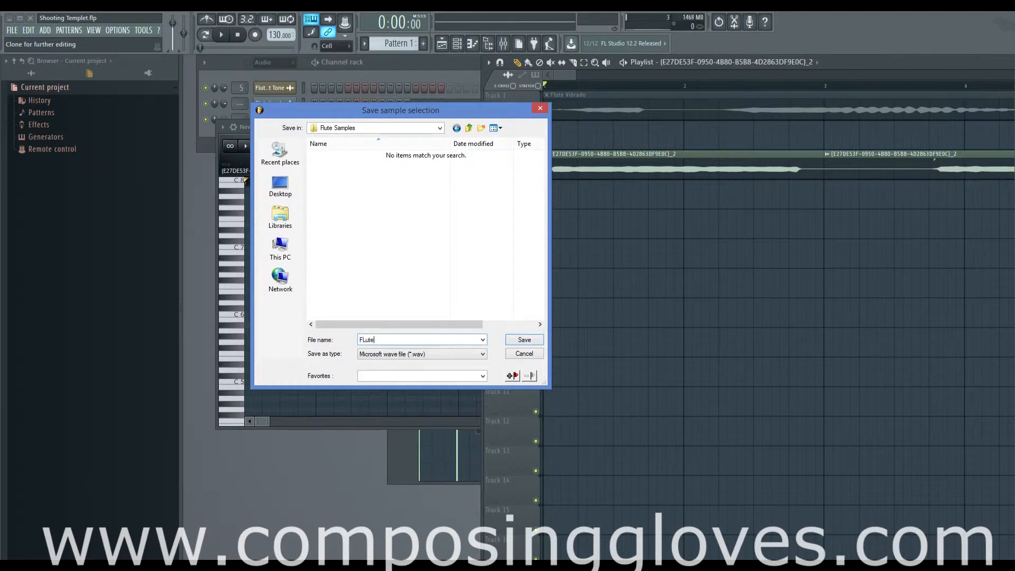
key("BackSpace")
key("BackSpace")
key("BackSpace")
key("BackSpace")
type("lute_C")
left_click_drag(355, 112, 560, 124)
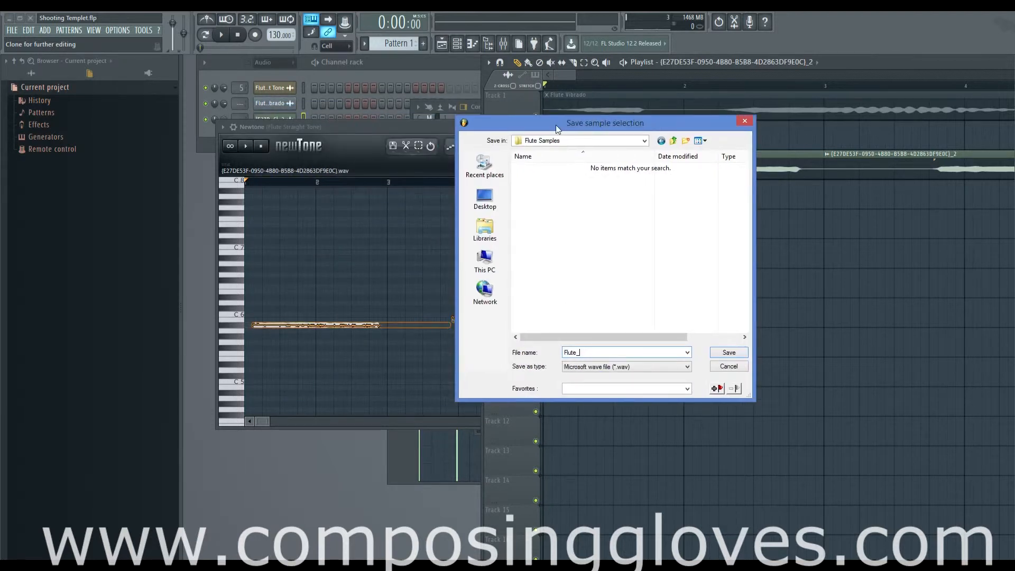
type("B")
key("BackSpace")
type("_5")
key("Return")
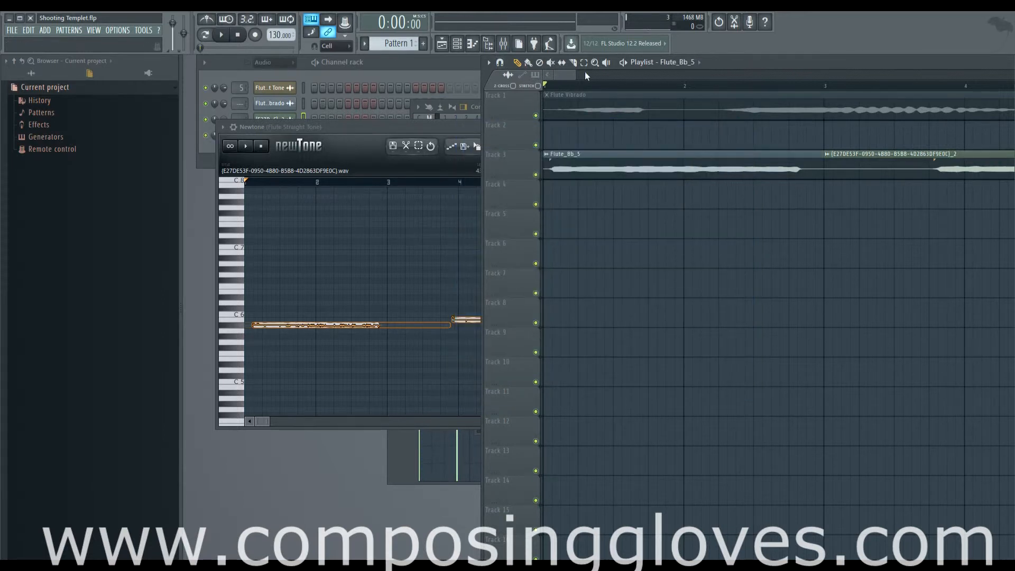
- View the remaining notes of the clip across the playlist and return to the notes in Newtone
left_click_drag(575, 77, 739, 76)
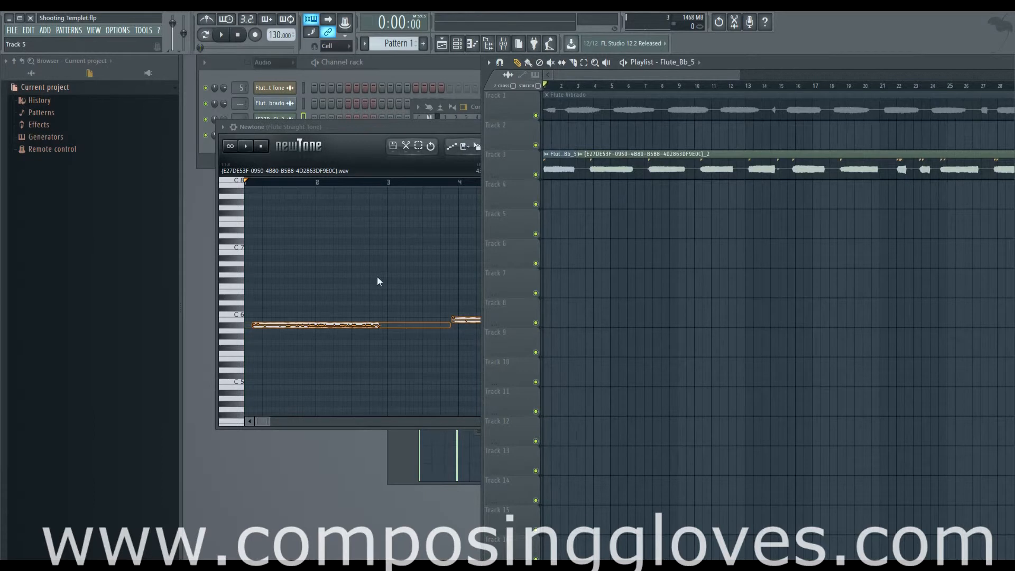
left_click_drag(655, 77, 337, 116)
left_click_drag(666, 79, 419, 110)
left_click(368, 151)
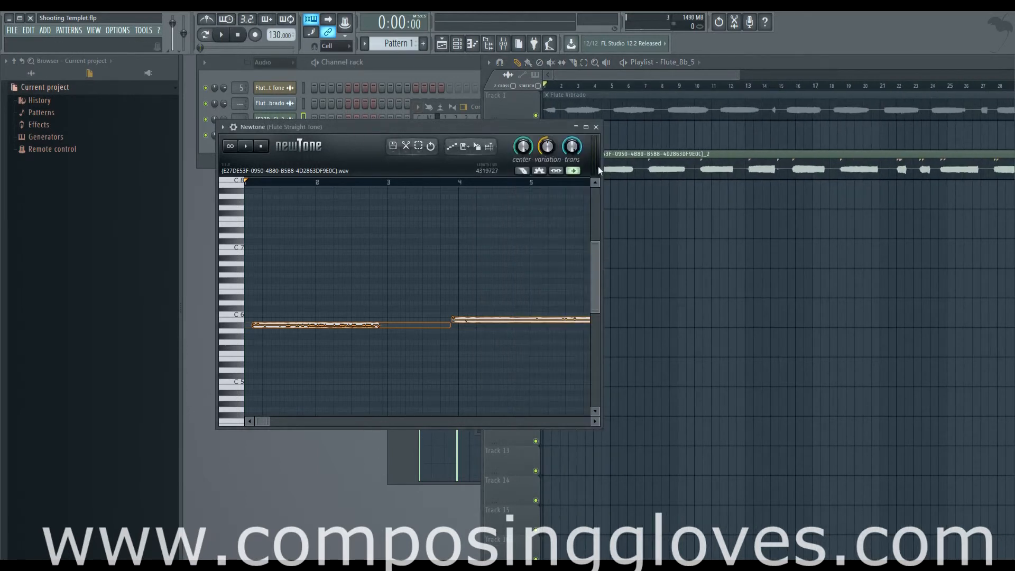